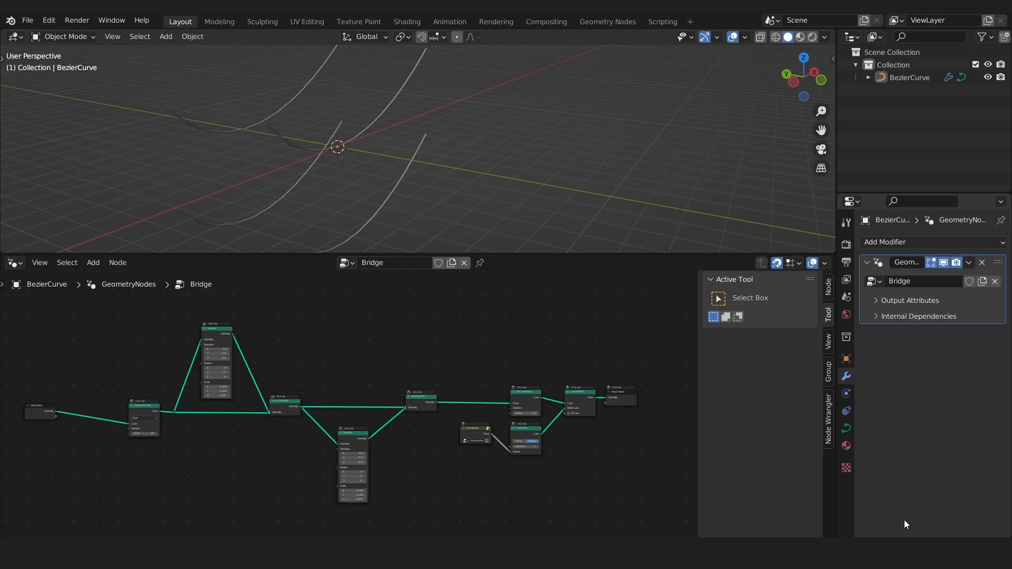
# - Set the Y translation of the upper Transform node to 5.2 m
pyautogui.scroll(4, 119, 362)
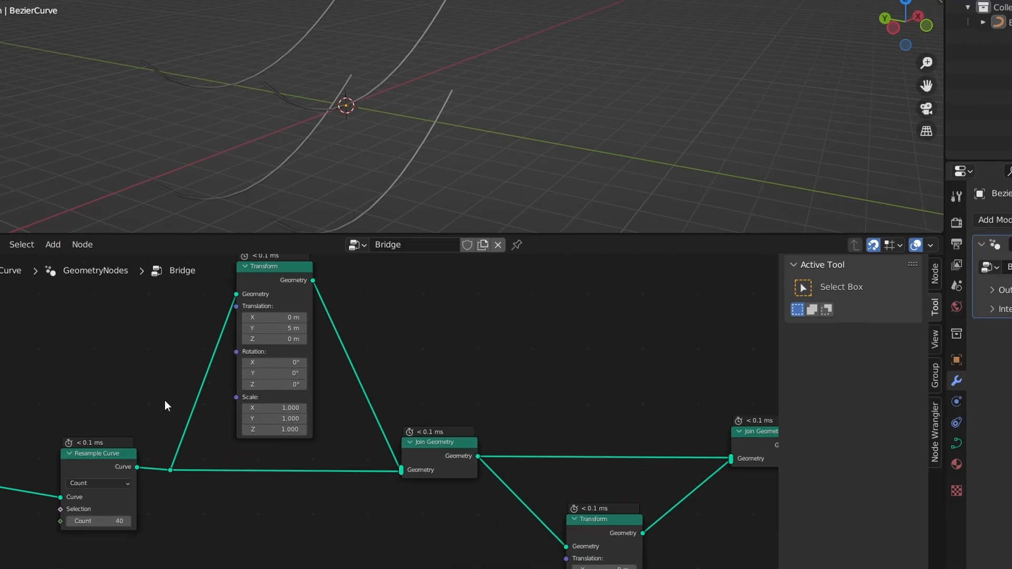
pyautogui.moveTo(262, 345); pyautogui.dragTo(283, 379, button='middle')
pyautogui.click(309, 300)
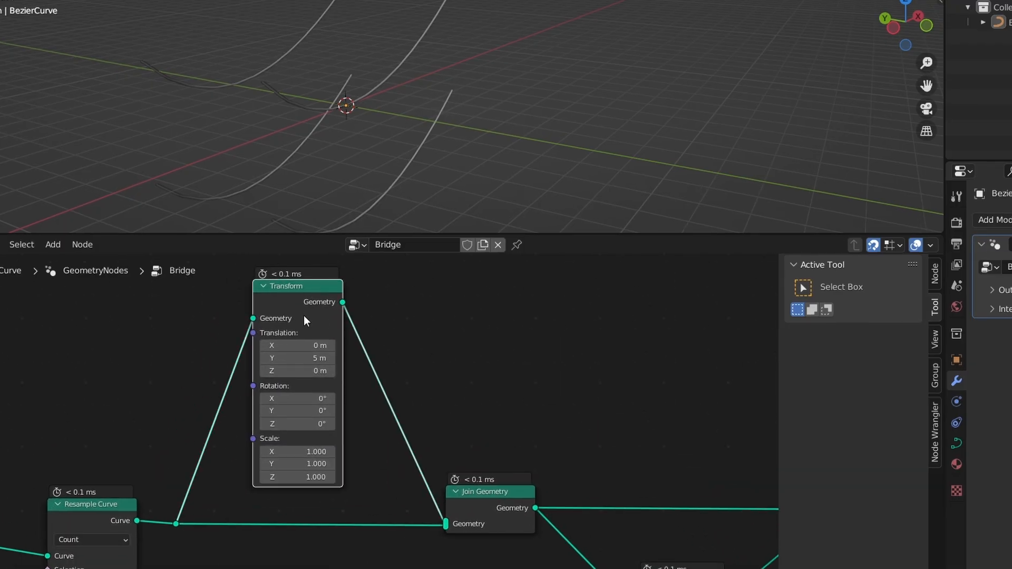
pyautogui.moveTo(303, 358); pyautogui.dragTo(303, 314)
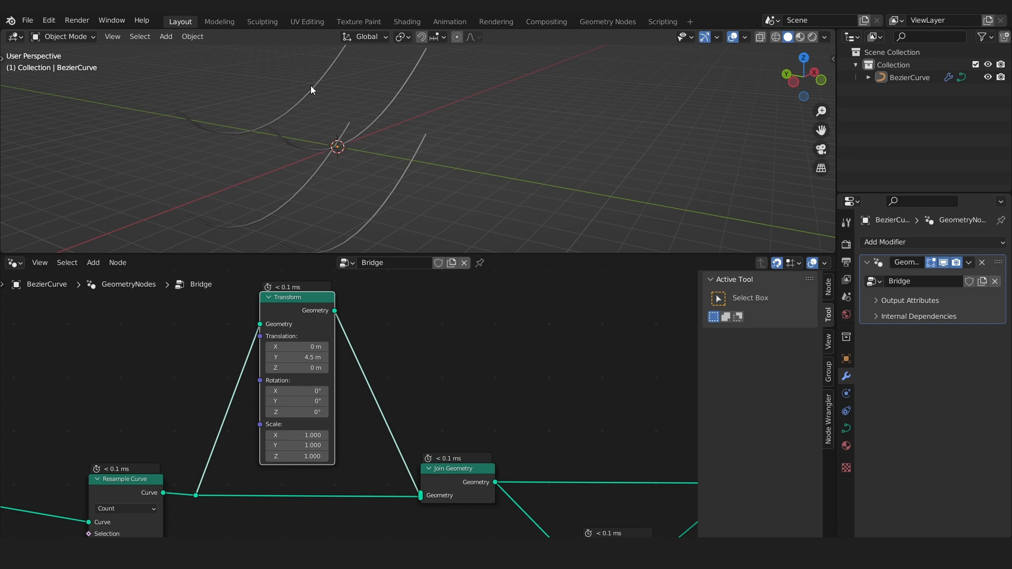
pyautogui.moveTo(311, 85); pyautogui.dragTo(358, 200, button='middle')
pyautogui.moveTo(303, 358); pyautogui.dragTo(279, 356)
# - Adjust the Z translation of the lower Transform node to change the vertical spacing between the curve pairs
pyautogui.scroll(3, 294, 356)
pyautogui.scroll(-1, 472, 362)
pyautogui.moveTo(561, 426); pyautogui.dragTo(352, 278, button='middle')
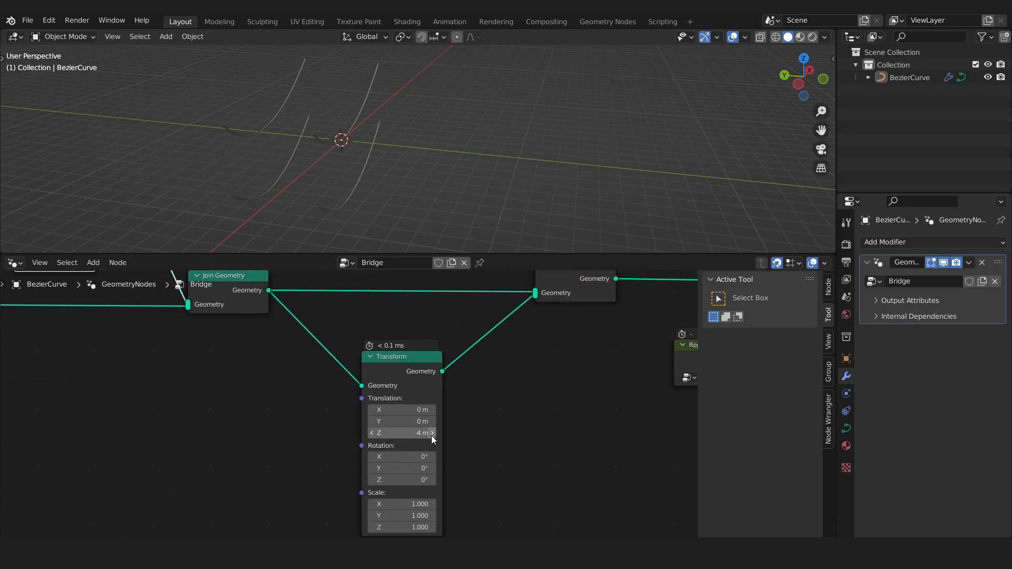
pyautogui.scroll(1, 431, 436)
pyautogui.moveTo(399, 434); pyautogui.dragTo(479, 433)
pyautogui.moveTo(352, 95); pyautogui.dragTo(361, 180, button='middle')
pyautogui.moveTo(413, 432)
pyautogui.mouseDown()
pyautogui.moveTo(402, 432)
pyautogui.moveTo(415, 432)
pyautogui.mouseUp()
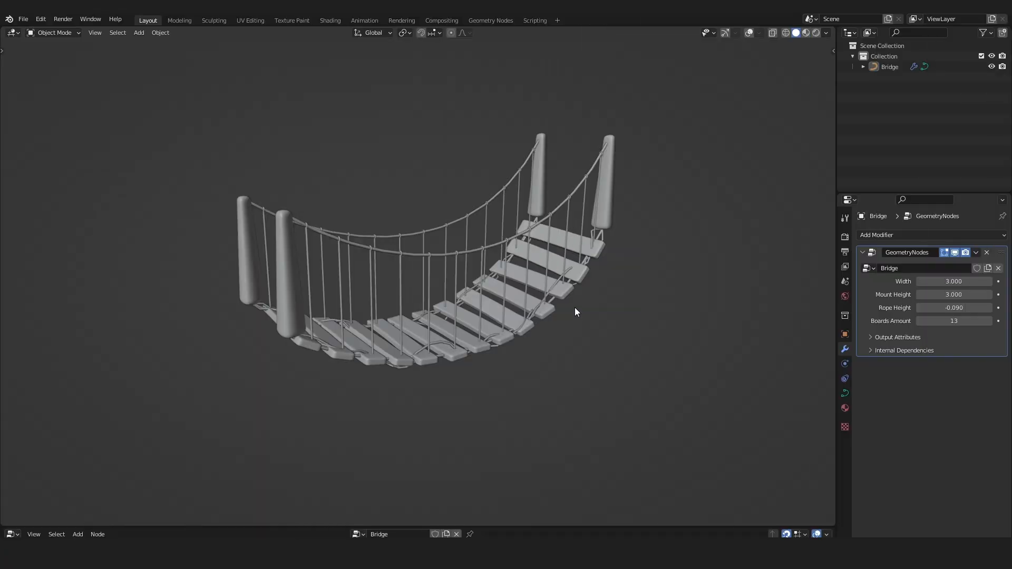
# - Move the Group Input node slightly farther away from the Resample Curve node
pyautogui.moveTo(1011, 240); pyautogui.dragTo(1011, 240)
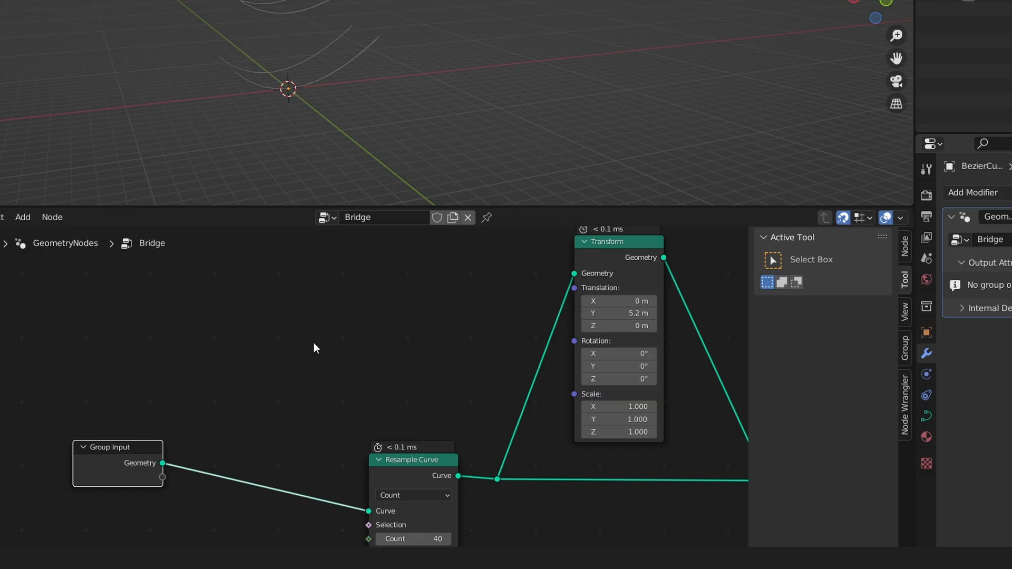
pyautogui.moveTo(161, 473); pyautogui.dragTo(78, 423)
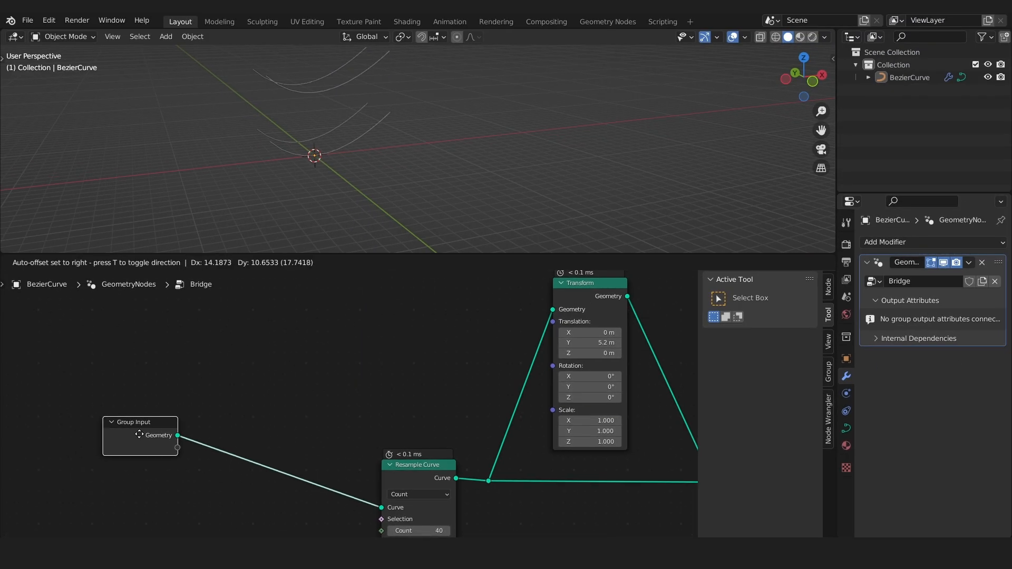
pyautogui.moveTo(139, 435); pyautogui.dragTo(139, 434)
# - Add a new input to the Bridge node group and name it Width
pyautogui.click(828, 373)
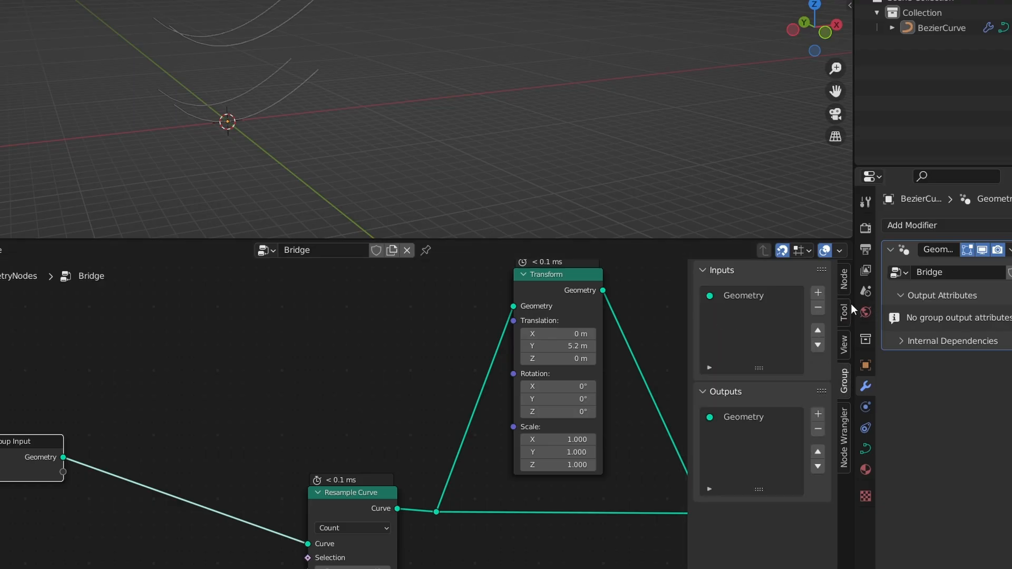
pyautogui.click(817, 293)
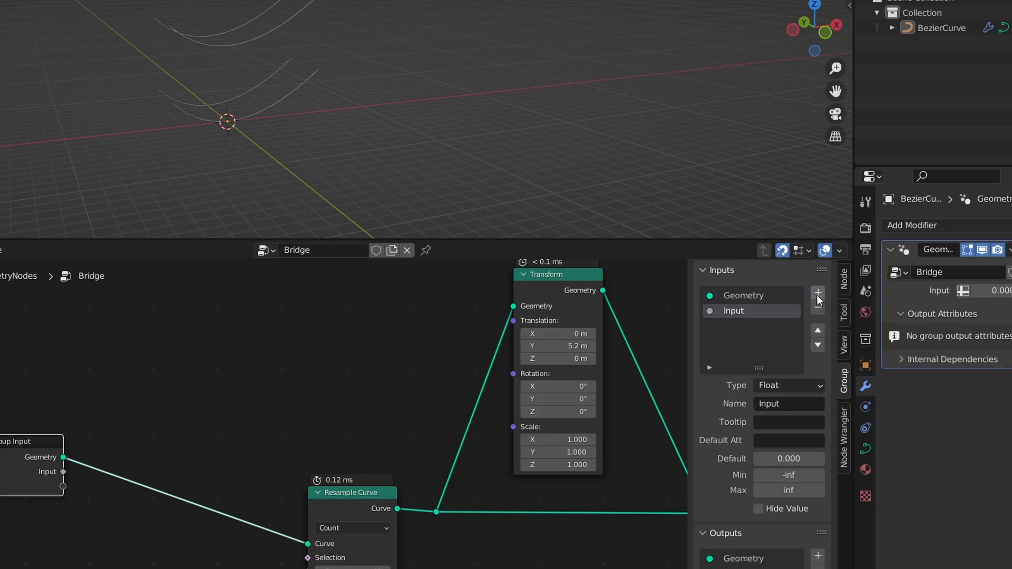
pyautogui.click(789, 404)
pyautogui.write('Width')
pyautogui.press('Return')
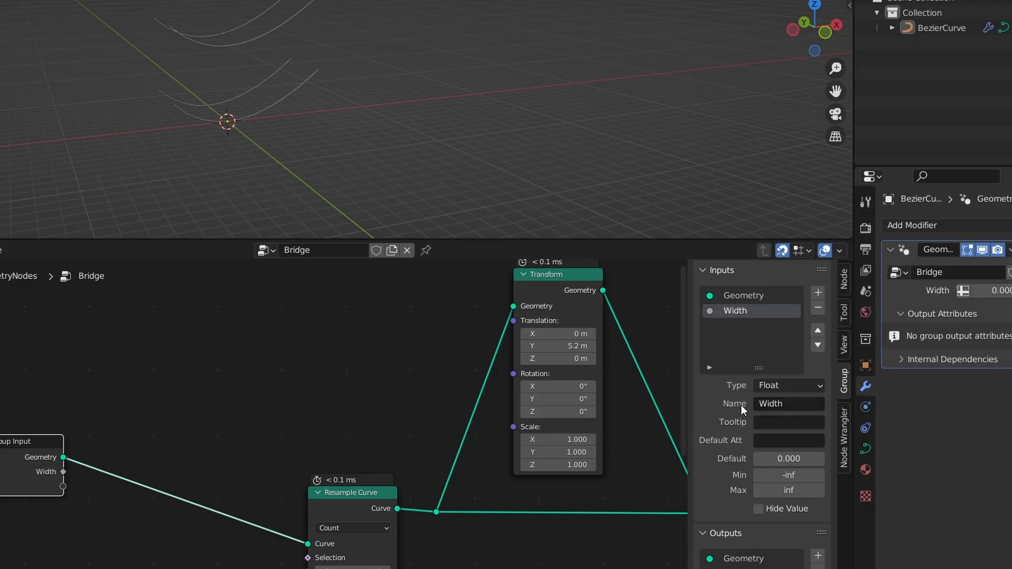
# - Try changing the Width value in the Bridge modifier and reset it to 0
pyautogui.moveTo(1003, 292); pyautogui.dragTo(1010, 291)
pyautogui.click(1001, 293)
pyautogui.write('0')
pyautogui.press('Return')
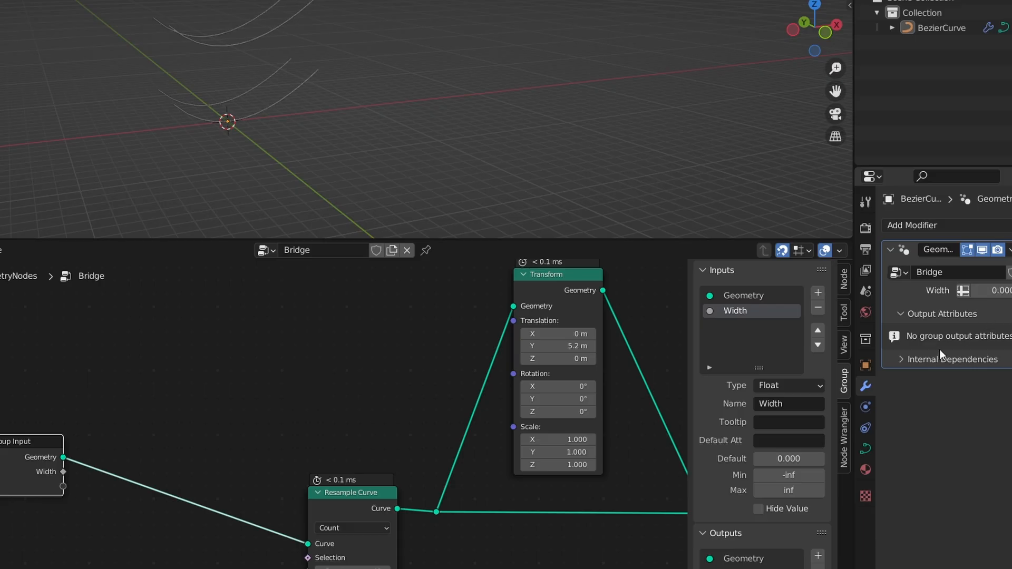
# - Keep the Width input's type as Float and set its minimum to -10000 and maximum to 10000
pyautogui.click(789, 389)
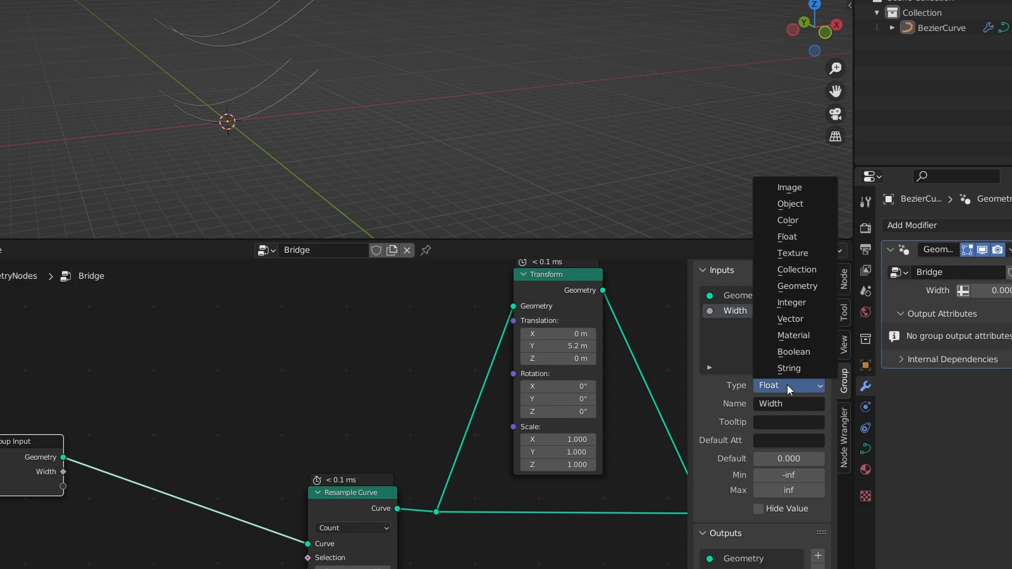
pyautogui.scroll(-2, 730, 406)
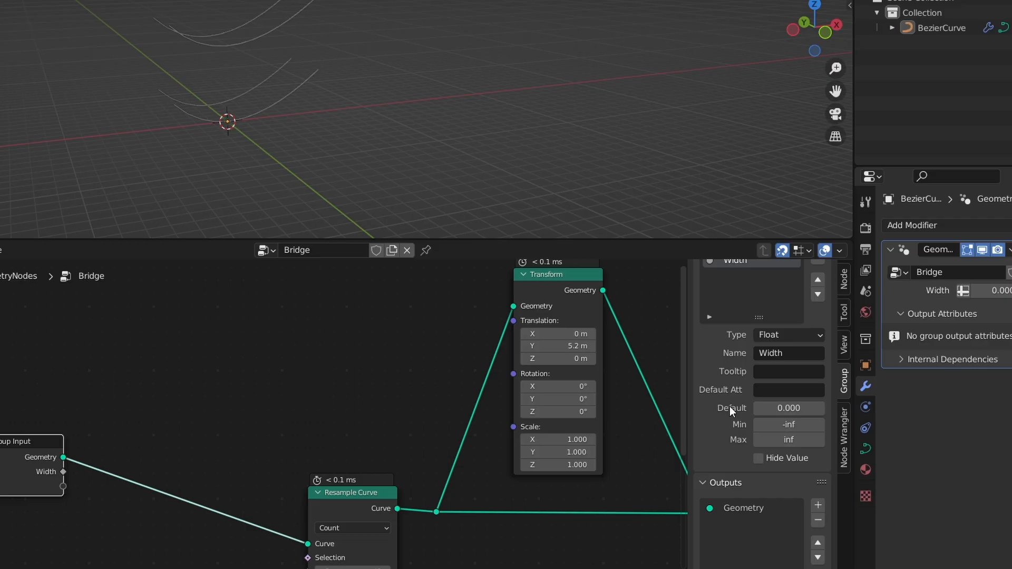
pyautogui.click(810, 426)
pyautogui.write('-1')
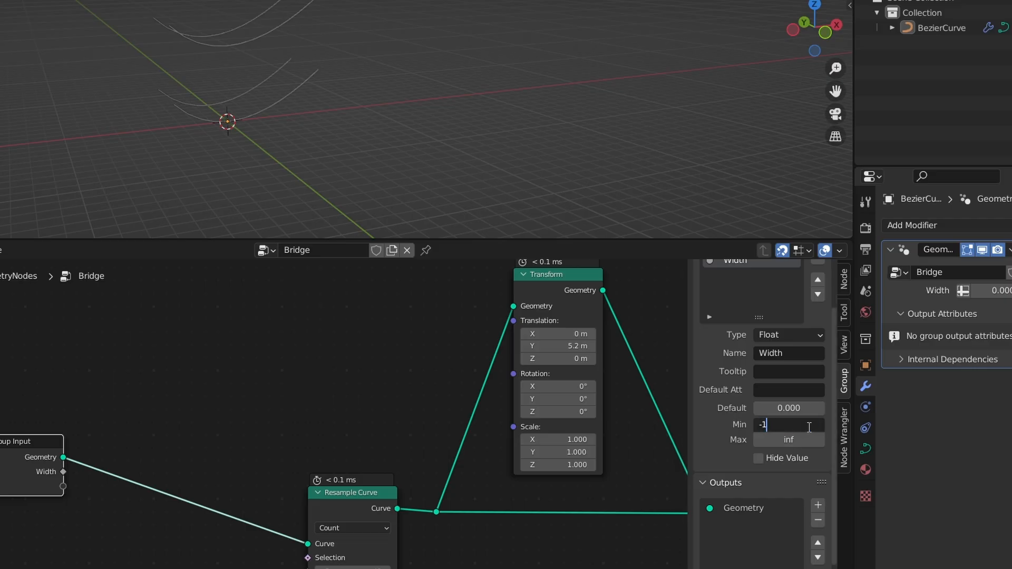
pyautogui.write('00000')
pyautogui.press('Return')
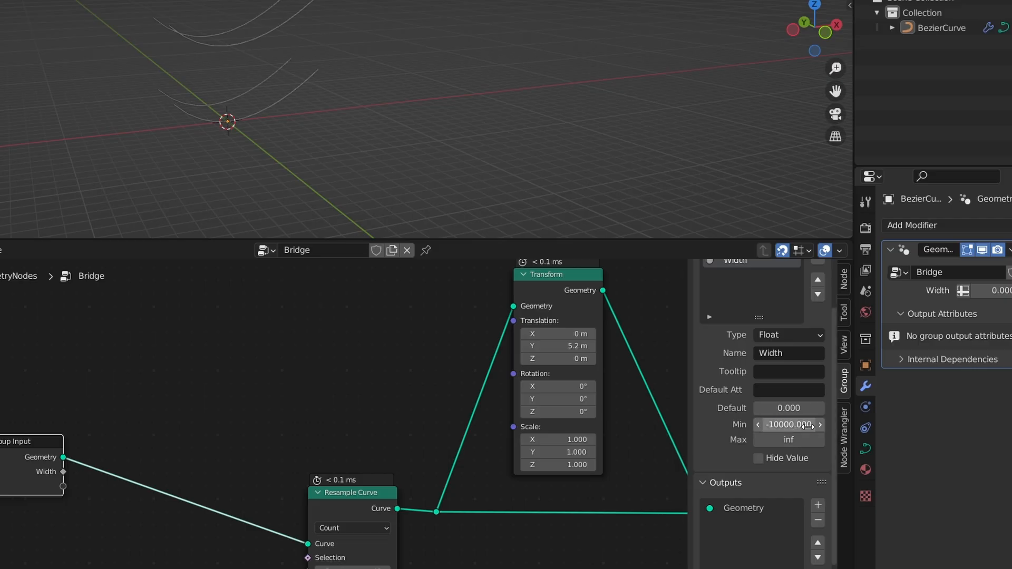
pyautogui.click(803, 442)
pyautogui.write('10000')
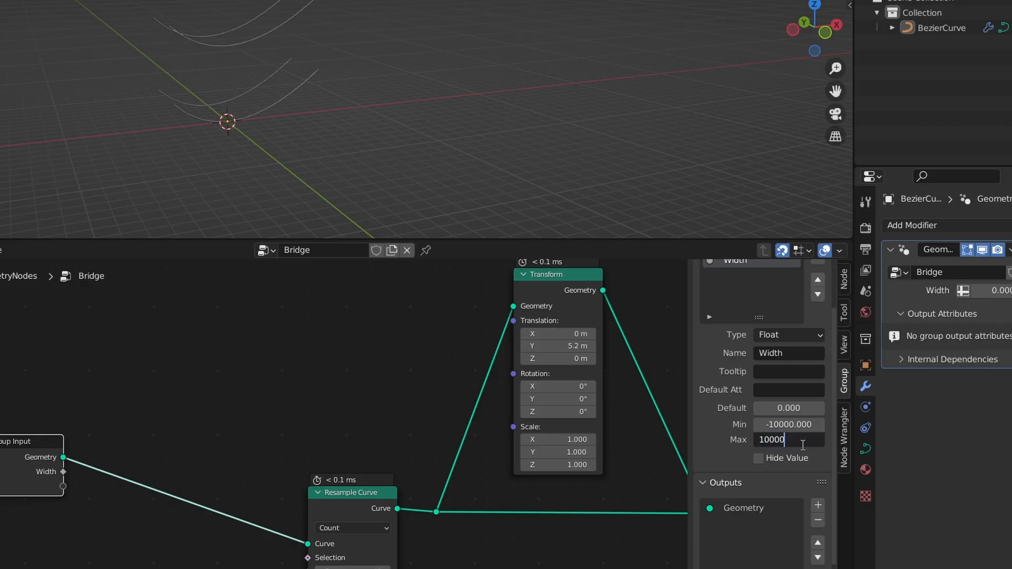
pyautogui.press('Return')
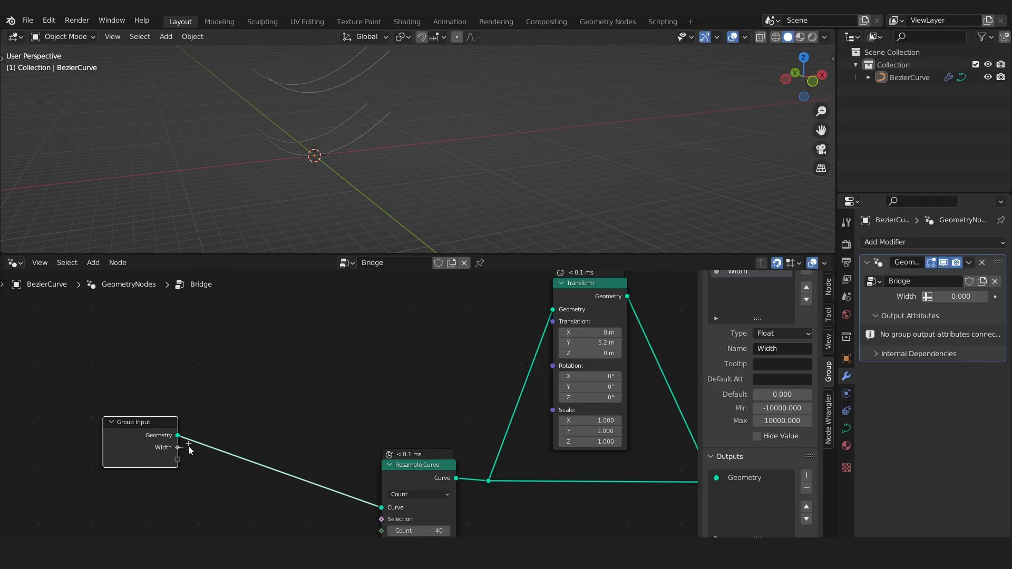
# - Connect the group's Width output to the upper Transform node's Translation and try a modifier Width of 4.58
pyautogui.moveTo(188, 446); pyautogui.dragTo(552, 321)
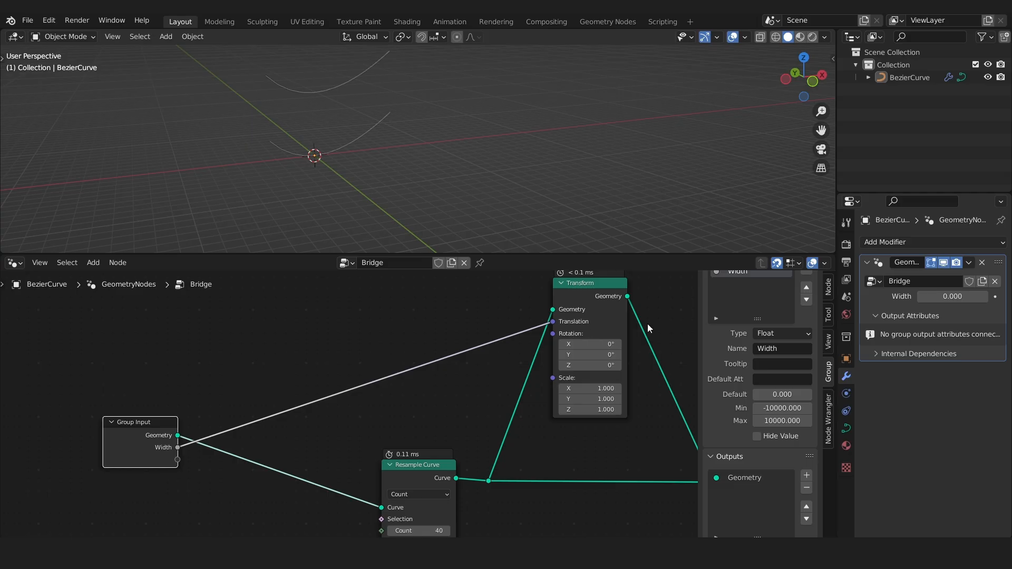
pyautogui.scroll(-2, 326, 153)
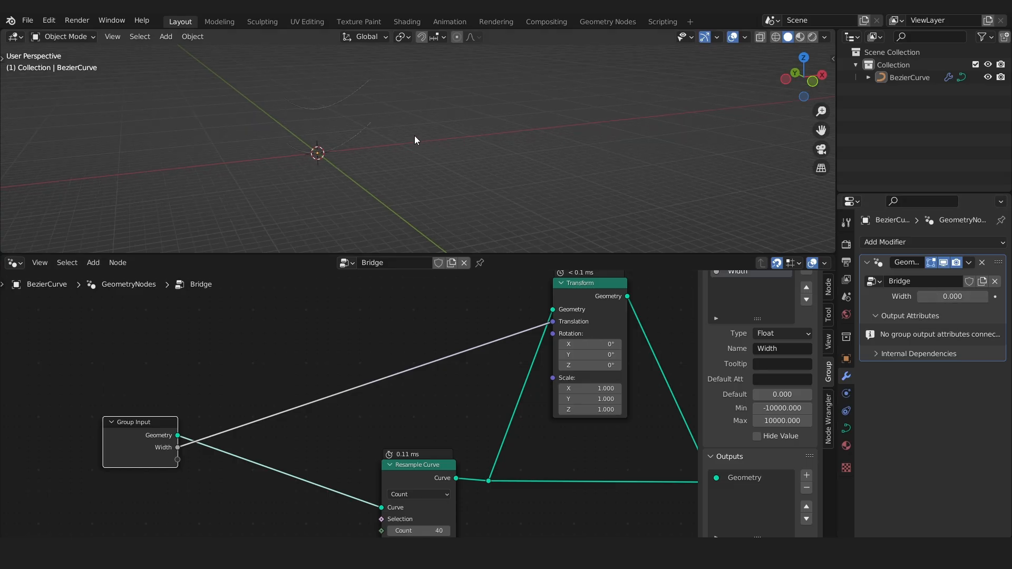
pyautogui.scroll(3, 369, 140)
pyautogui.moveTo(326, 142)
pyautogui.mouseDown(button='middle')
pyautogui.moveTo(306, 149)
pyautogui.moveTo(337, 150)
pyautogui.mouseUp(button='middle')
pyautogui.moveTo(951, 297); pyautogui.dragTo(1001, 297)
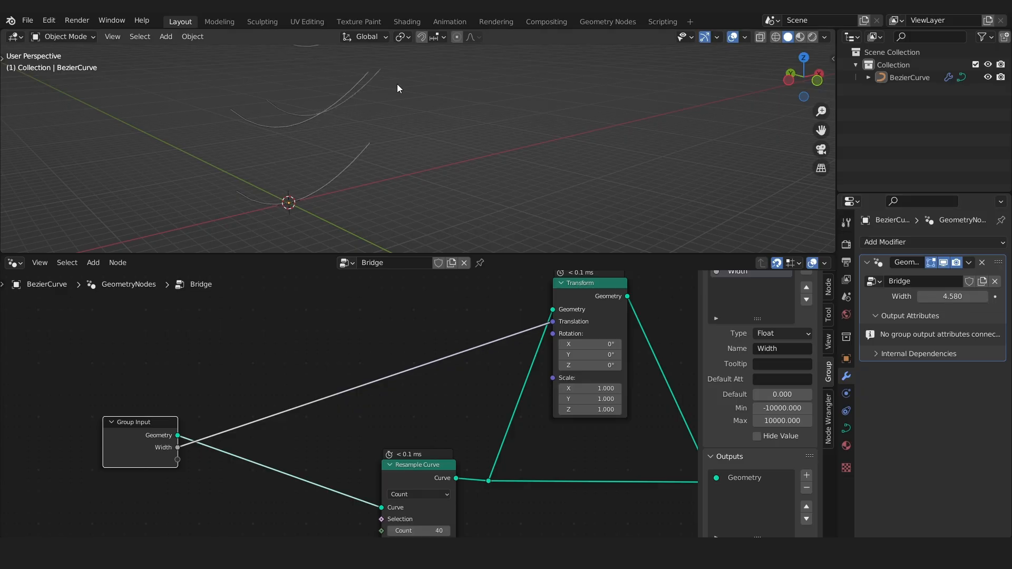
pyautogui.moveTo(398, 86); pyautogui.dragTo(310, 155, button='middle')
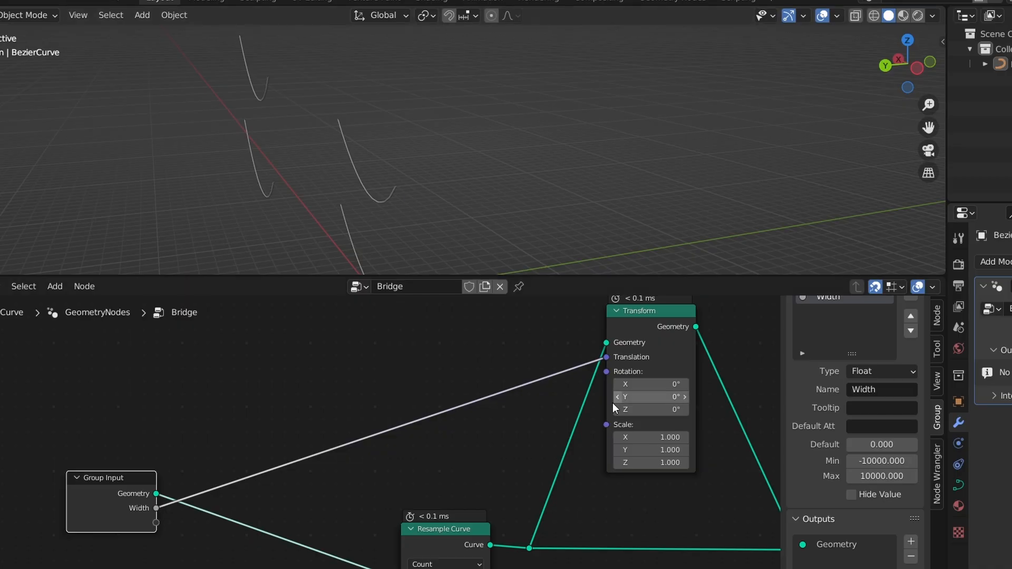
# - Cut the link between Width and the upper Transform node's Translation and reconnect it for comparison
pyautogui.moveTo(469, 353)
pyautogui.keyDown('ctrl'); pyautogui.mouseDown(button='right')
pyautogui.moveTo(522, 393)
pyautogui.moveTo(529, 433)
pyautogui.mouseUp(button='right'); pyautogui.keyUp('ctrl')
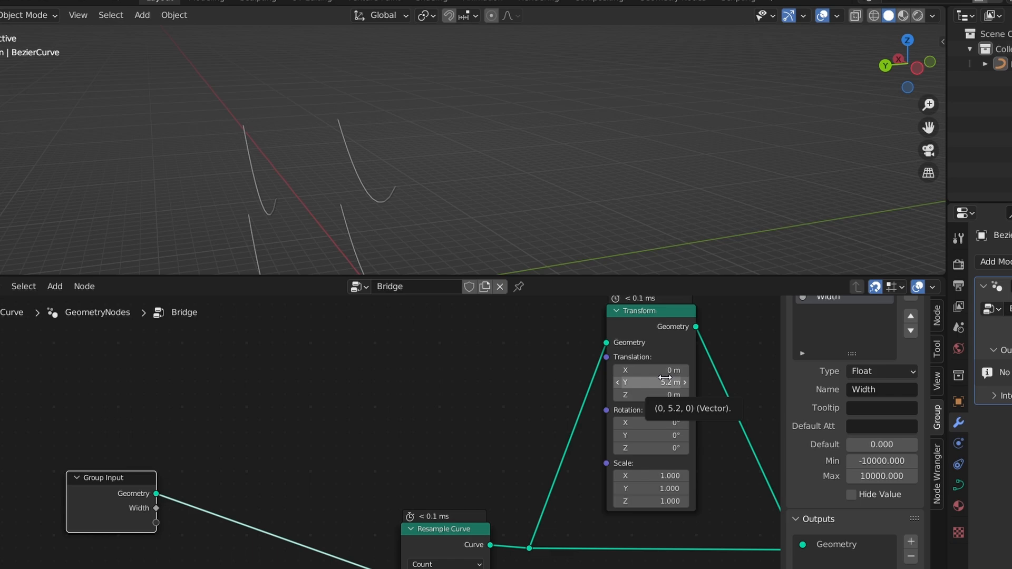
pyautogui.moveTo(156, 508); pyautogui.dragTo(610, 362)
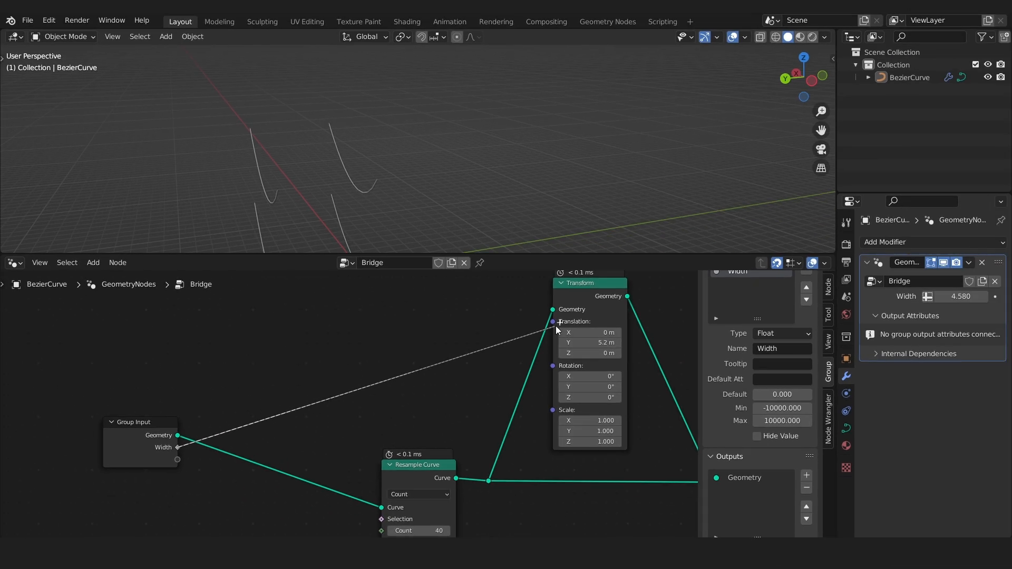
pyautogui.moveTo(556, 326); pyautogui.dragTo(553, 323)
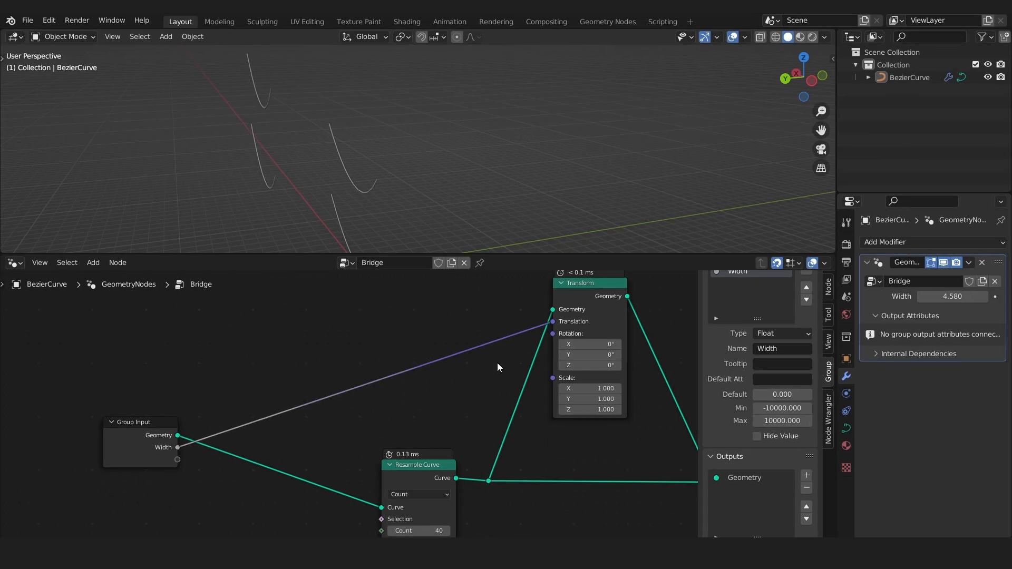
# - Set the modifier's Width to 5 and cut the link from Width to the Transform node's Translation
pyautogui.click(960, 296)
pyautogui.write('5')
pyautogui.press('Return')
pyautogui.keyDown('ctrl'); pyautogui.moveTo(403, 335); pyautogui.dragTo(469, 385, button='right'); pyautogui.keyUp('ctrl')
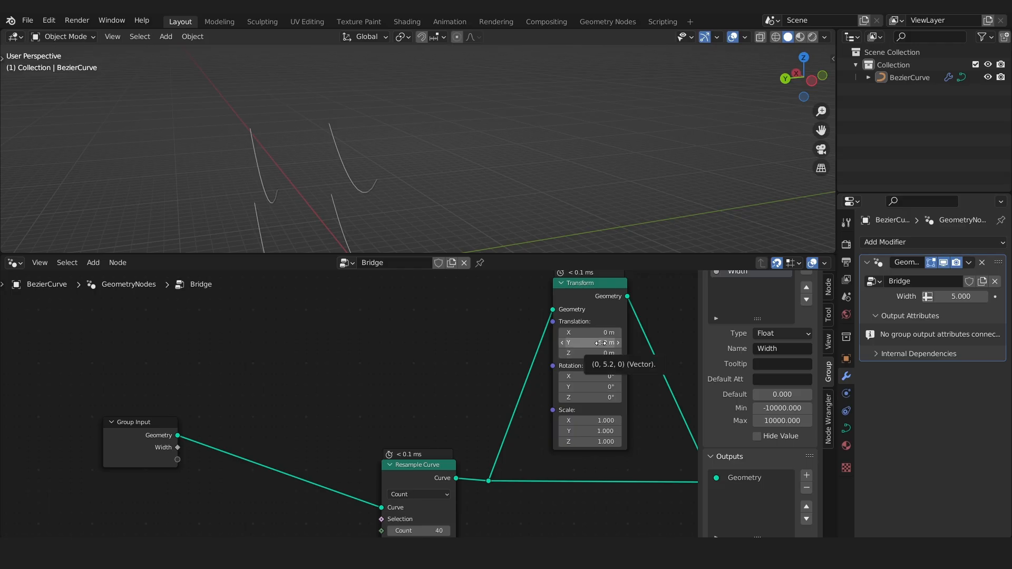
# - Add a Combine XYZ node above Resample Curve and connect its Vector output to the upper Transform node's Translation
pyautogui.hotkey('shift', 'a')
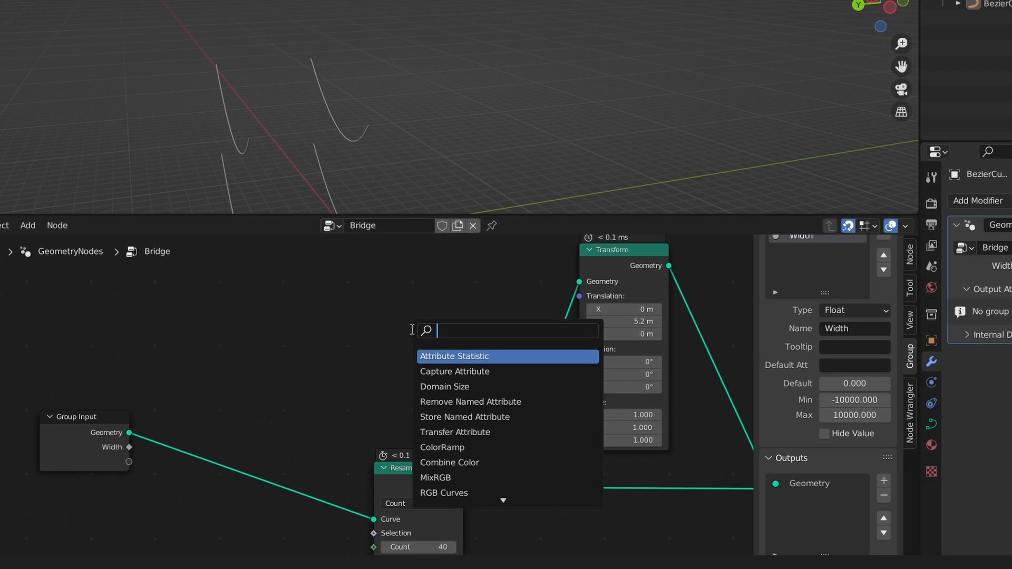
pyautogui.write('combin')
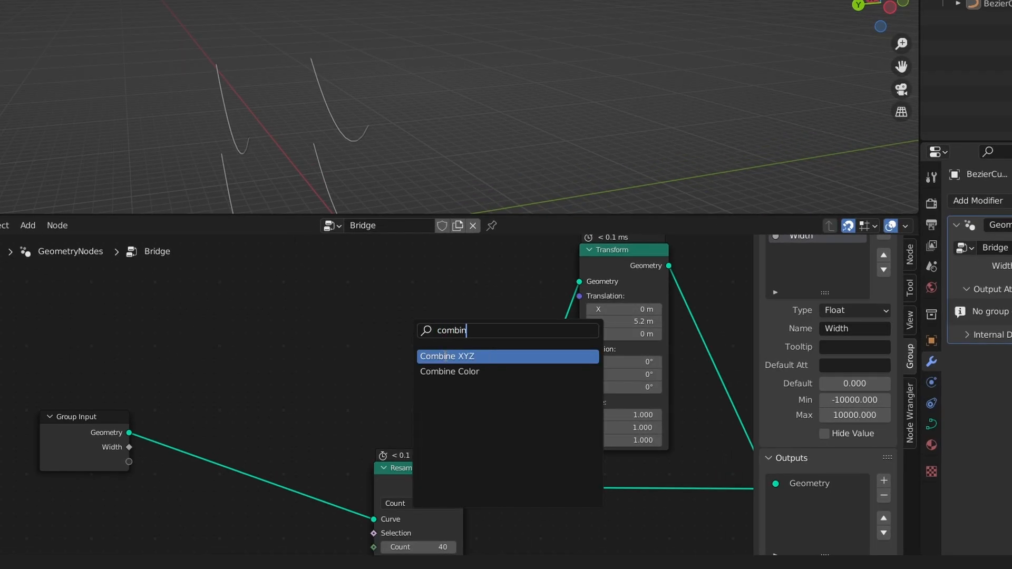
pyautogui.press('Return')
pyautogui.click(413, 360)
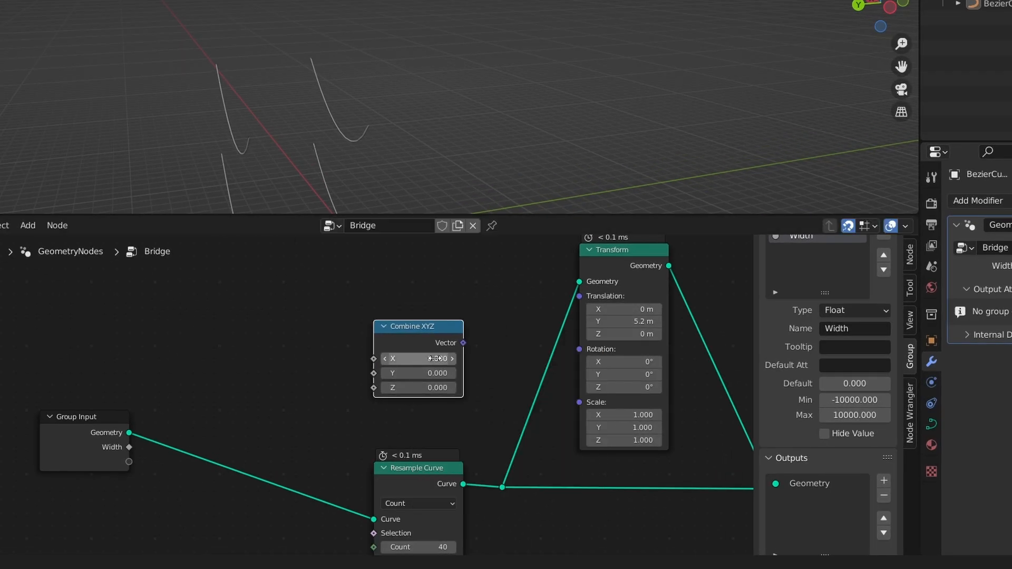
pyautogui.moveTo(463, 343); pyautogui.dragTo(580, 301)
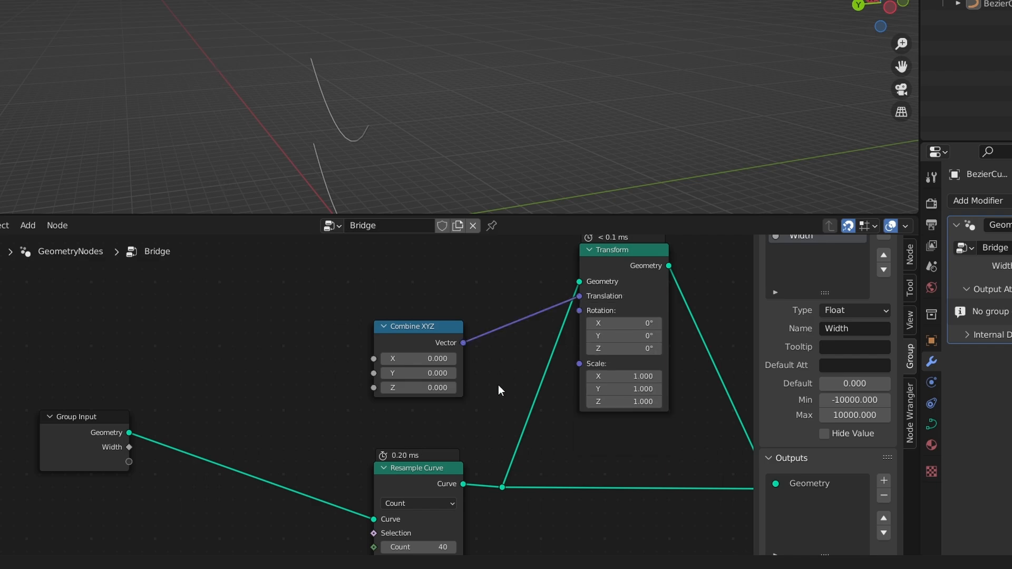
# - Try an X value of 5.7 in the Combine XYZ node and reset it to 0
pyautogui.moveTo(419, 359)
pyautogui.mouseDown()
pyautogui.moveTo(443, 359)
pyautogui.moveTo(420, 369)
pyautogui.mouseUp()
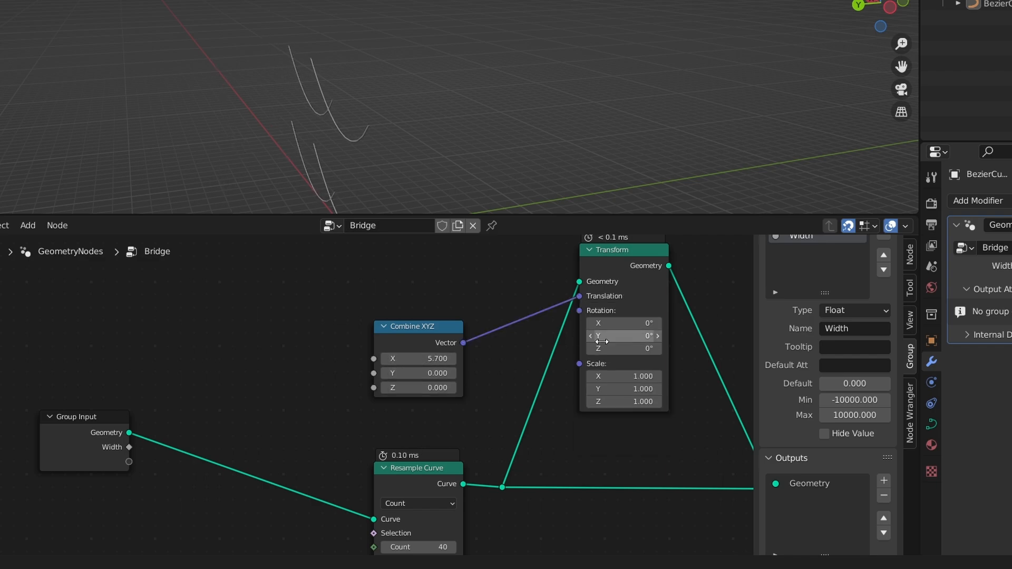
pyautogui.click(437, 359)
pyautogui.write('0')
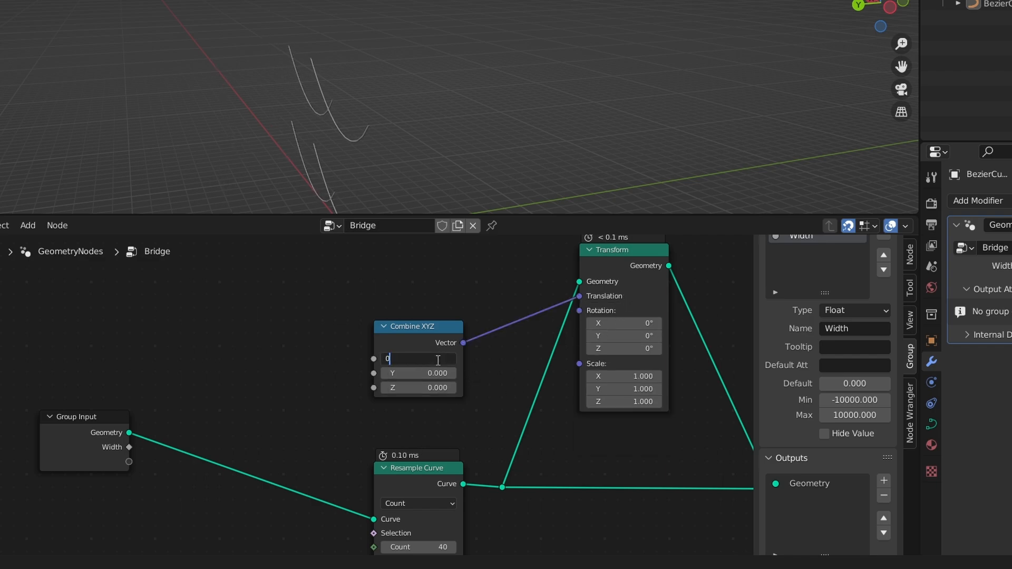
pyautogui.press('Return')
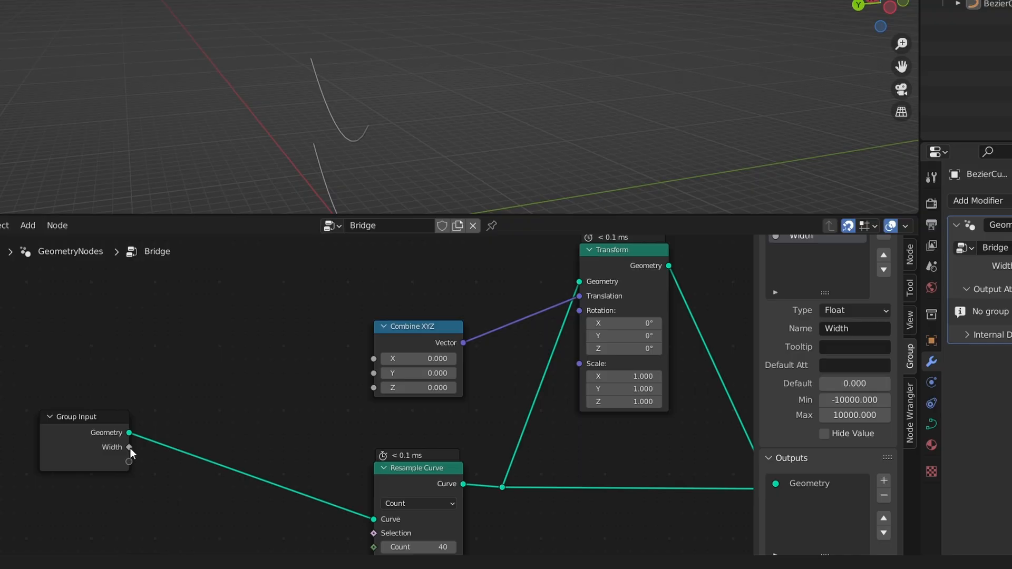
# - Connect the group's Width output to the Y input of Combine XYZ and set the modifier's Width to 5
pyautogui.moveTo(129, 447); pyautogui.dragTo(374, 373)
pyautogui.moveTo(948, 296)
pyautogui.mouseDown()
pyautogui.moveTo(930, 296)
pyautogui.moveTo(964, 296)
pyautogui.moveTo(941, 297)
pyautogui.moveTo(950, 296)
pyautogui.mouseUp()
pyautogui.click(951, 297)
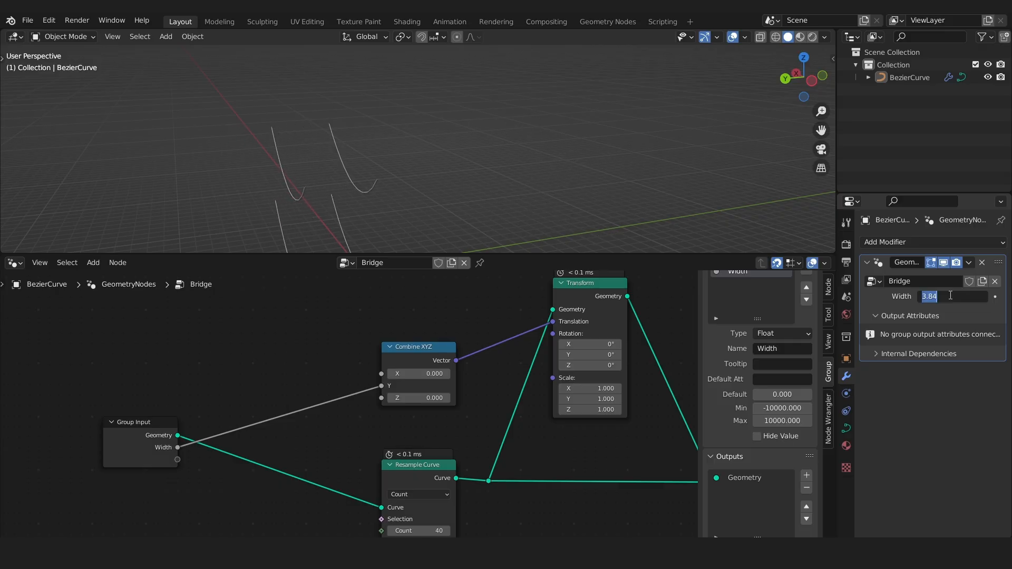
pyautogui.write('5')
pyautogui.press('Return')
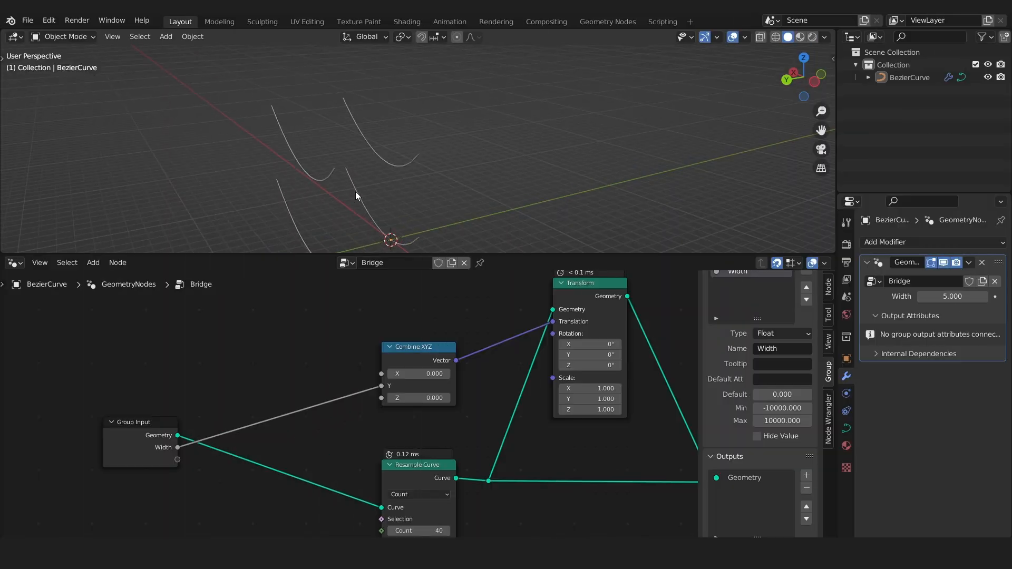
pyautogui.keyDown('shift'); pyautogui.moveTo(355, 192); pyautogui.dragTo(435, 197, button='middle'); pyautogui.keyUp('shift')
pyautogui.scroll(-1, 446, 145)
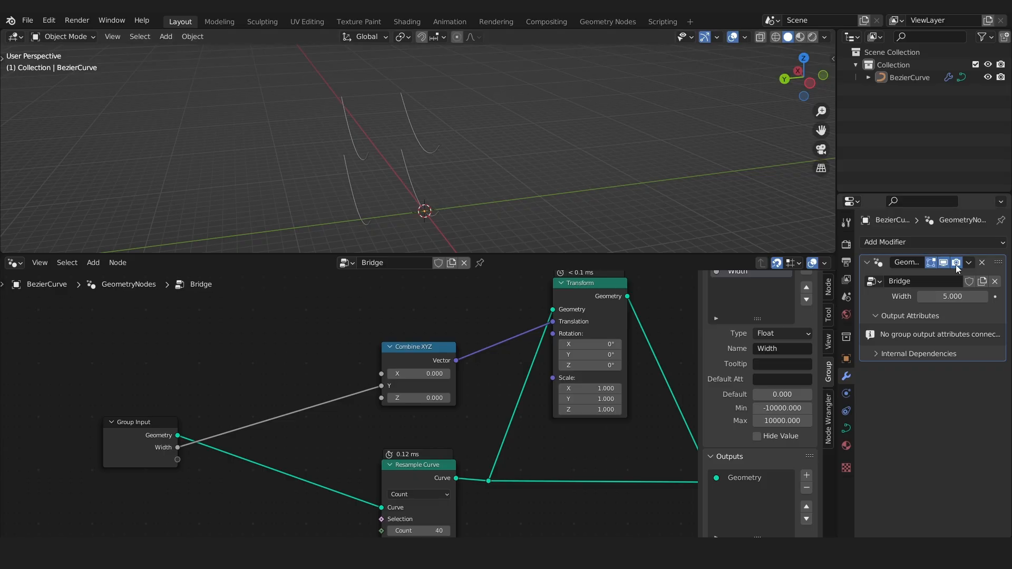
# - Try different Width values in the modifier while viewing the bridge curves from the top
pyautogui.moveTo(957, 296); pyautogui.dragTo(904, 297)
pyautogui.press('KP_7')
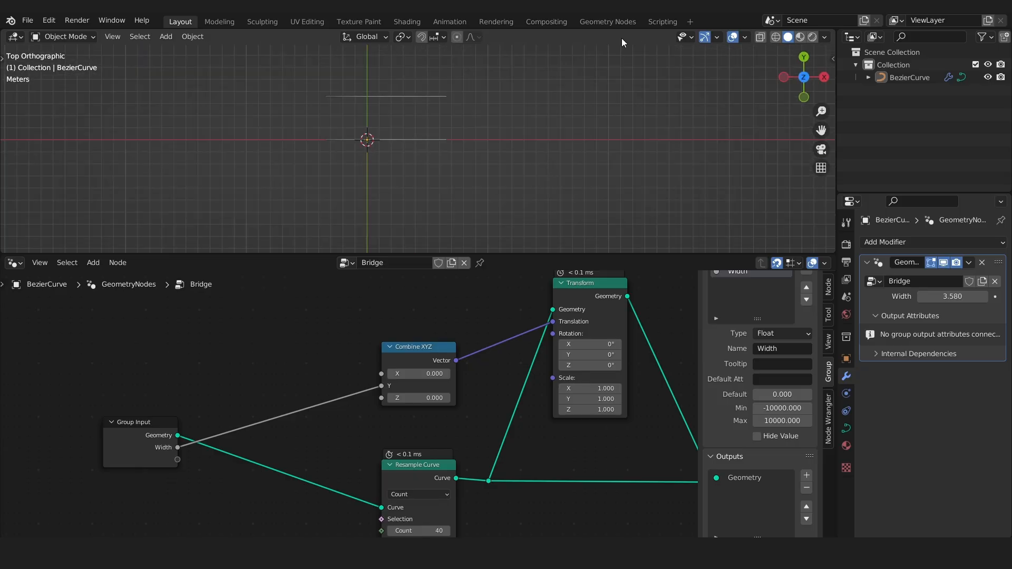
pyautogui.moveTo(952, 297)
pyautogui.mouseDown()
pyautogui.moveTo(976, 296)
pyautogui.moveTo(964, 296)
pyautogui.mouseUp()
pyautogui.moveTo(443, 113)
pyautogui.mouseDown()
pyautogui.moveTo(273, 153)
pyautogui.moveTo(405, 109)
pyautogui.mouseUp()
pyautogui.moveTo(328, 82)
pyautogui.mouseDown()
pyautogui.moveTo(327, 36)
pyautogui.moveTo(341, 52)
pyautogui.mouseUp()
pyautogui.moveTo(332, 182)
pyautogui.mouseDown()
pyautogui.moveTo(351, 197)
pyautogui.moveTo(328, 211)
pyautogui.mouseUp()
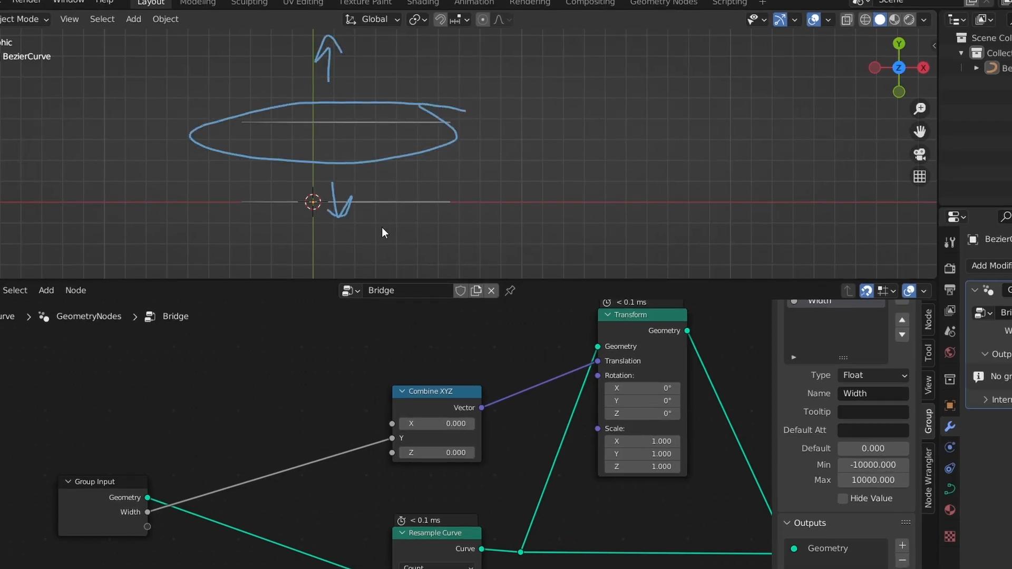
pyautogui.hotkey('ctrl', 'z')
pyautogui.hotkey('ctrl', 'z')
pyautogui.hotkey('ctrl', 'z')
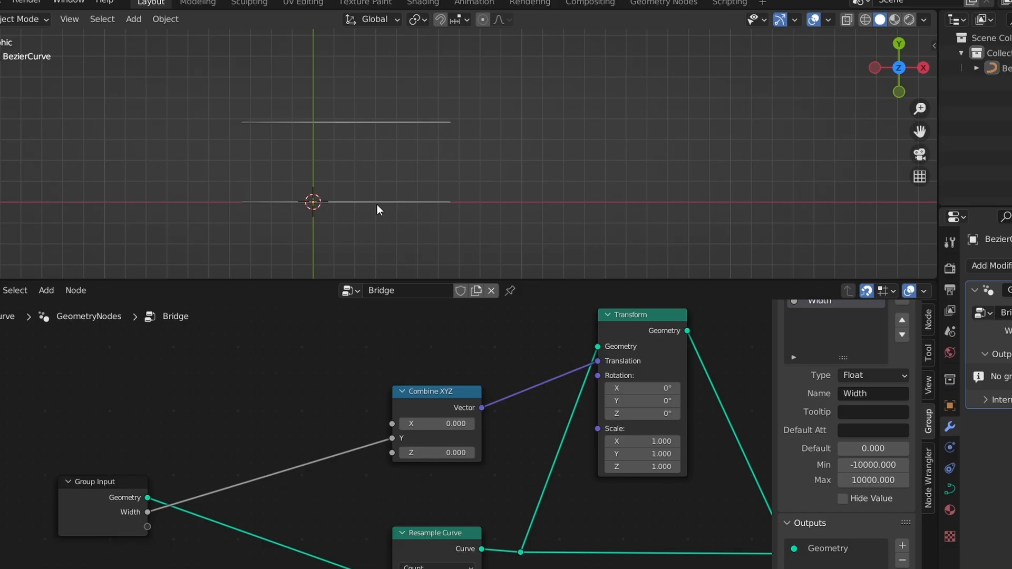
pyautogui.moveTo(465, 129)
pyautogui.mouseDown()
pyautogui.moveTo(346, 61)
pyautogui.moveTo(248, 140)
pyautogui.moveTo(447, 131)
pyautogui.mouseUp()
pyautogui.moveTo(322, 78)
pyautogui.mouseDown()
pyautogui.moveTo(323, 33)
pyautogui.moveTo(333, 41)
pyautogui.mouseUp()
pyautogui.moveTo(457, 179)
pyautogui.mouseDown()
pyautogui.moveTo(249, 191)
pyautogui.moveTo(485, 181)
pyautogui.moveTo(433, 174)
pyautogui.mouseUp()
pyautogui.moveTo(331, 230); pyautogui.dragTo(340, 270)
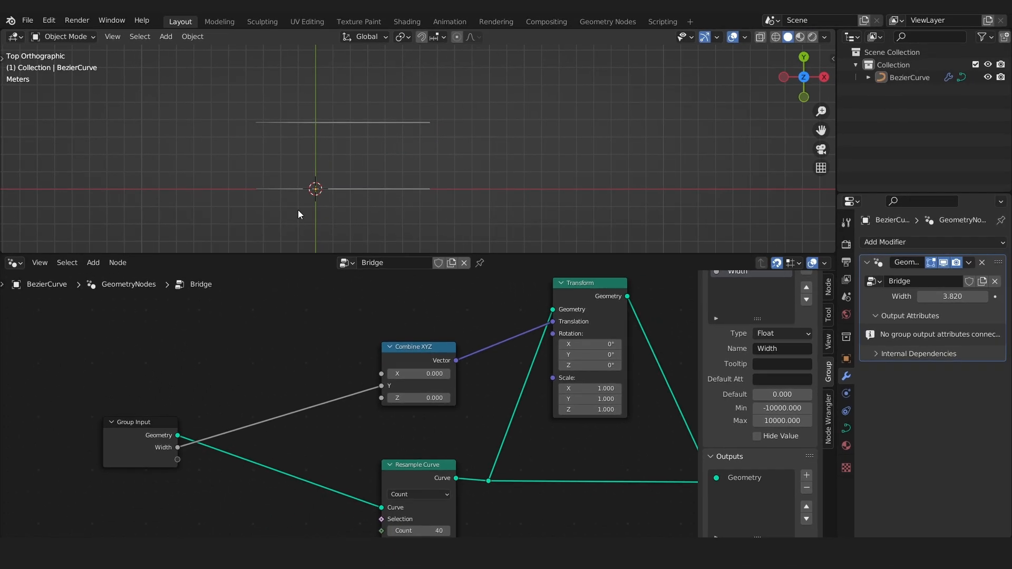
pyautogui.moveTo(292, 233)
pyautogui.mouseDown(button='middle')
pyautogui.moveTo(448, 127)
pyautogui.moveTo(431, 150)
pyautogui.moveTo(441, 125)
pyautogui.moveTo(453, 132)
pyautogui.mouseUp(button='middle')
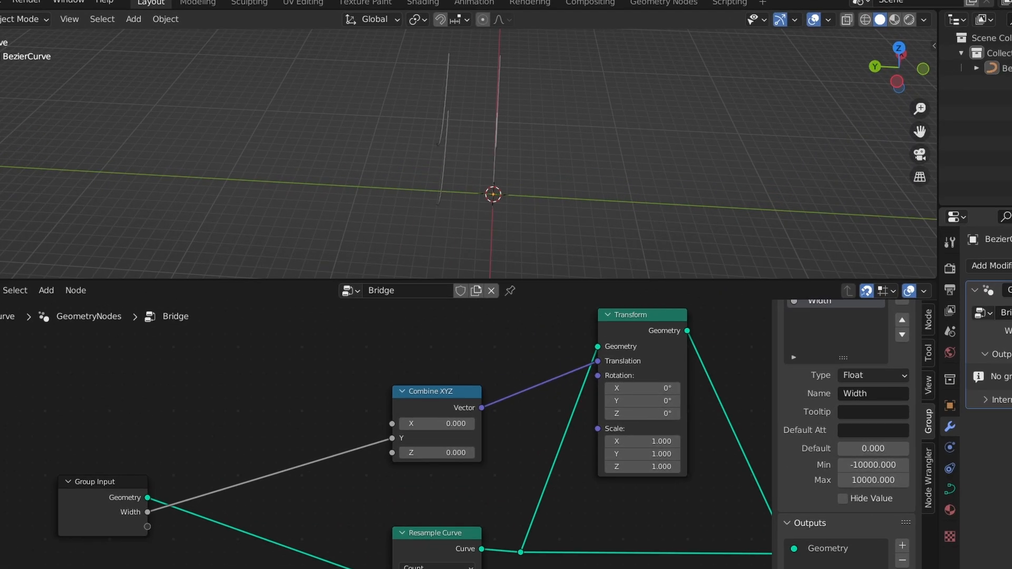
pyautogui.moveTo(455, 49)
pyautogui.mouseDown()
pyautogui.moveTo(396, 108)
pyautogui.moveTo(477, 166)
pyautogui.moveTo(466, 50)
pyautogui.mouseUp()
pyautogui.moveTo(396, 125)
pyautogui.mouseDown()
pyautogui.moveTo(298, 128)
pyautogui.moveTo(330, 141)
pyautogui.mouseUp()
pyautogui.moveTo(504, 108); pyautogui.dragTo(513, 116, button='middle')
pyautogui.moveTo(527, 73)
pyautogui.mouseDown()
pyautogui.moveTo(487, 100)
pyautogui.moveTo(519, 179)
pyautogui.moveTo(545, 84)
pyautogui.mouseUp()
pyautogui.moveTo(549, 105); pyautogui.dragTo(672, 124)
pyautogui.moveTo(679, 119); pyautogui.dragTo(696, 117)
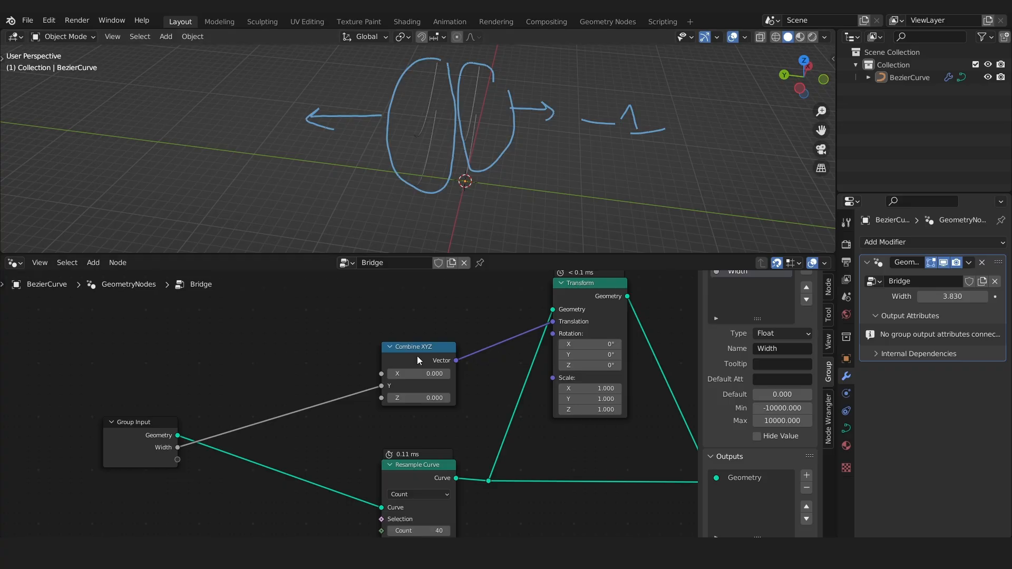
pyautogui.hotkey('ctrl', 'z')
pyautogui.hotkey('ctrl', 'z')
pyautogui.hotkey('ctrl', 'z')
pyautogui.hotkey('ctrl', 'z')
pyautogui.hotkey('ctrl', 'z')
pyautogui.hotkey('ctrl', 'z')
pyautogui.hotkey('ctrl', 'z')
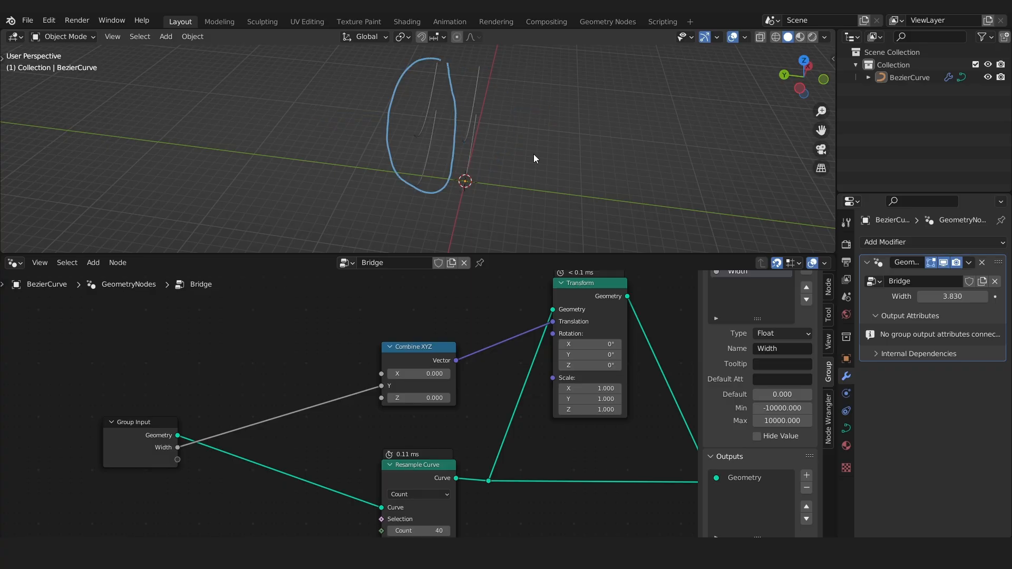
# - Shift the Combine XYZ node upward and insert a Transform node on the lower link between Resample Curve and Join Geometry
pyautogui.moveTo(410, 355); pyautogui.dragTo(411, 334)
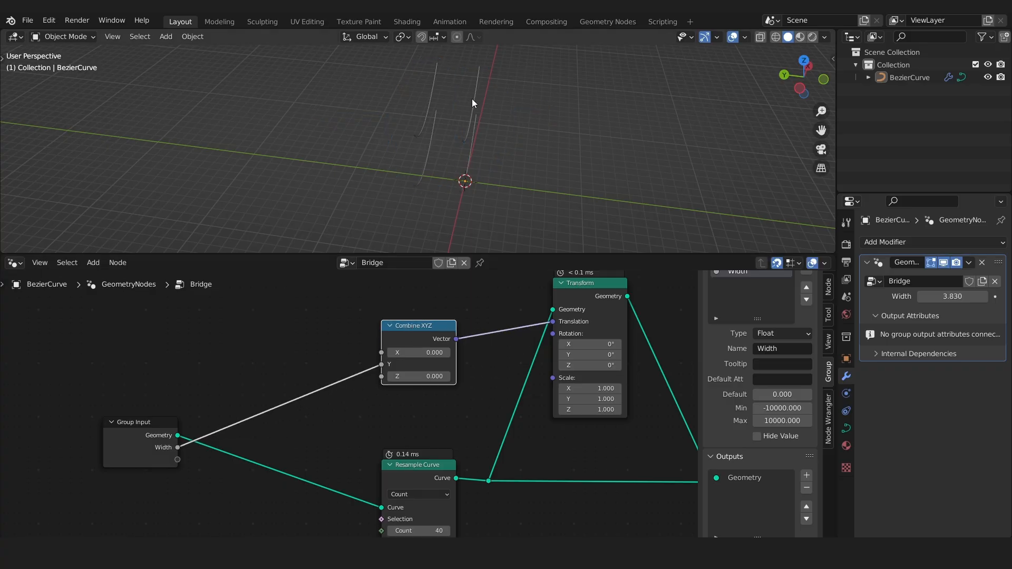
pyautogui.scroll(-2, 505, 390)
pyautogui.hotkey('shift', 'a')
pyautogui.write('tr')
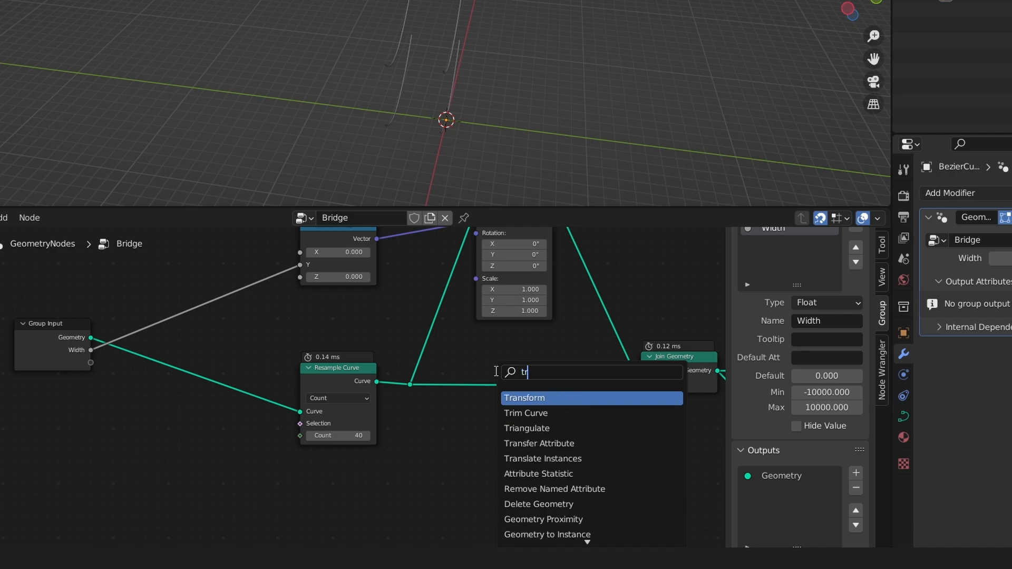
pyautogui.write('n')
pyautogui.press('Down')
pyautogui.press('Return')
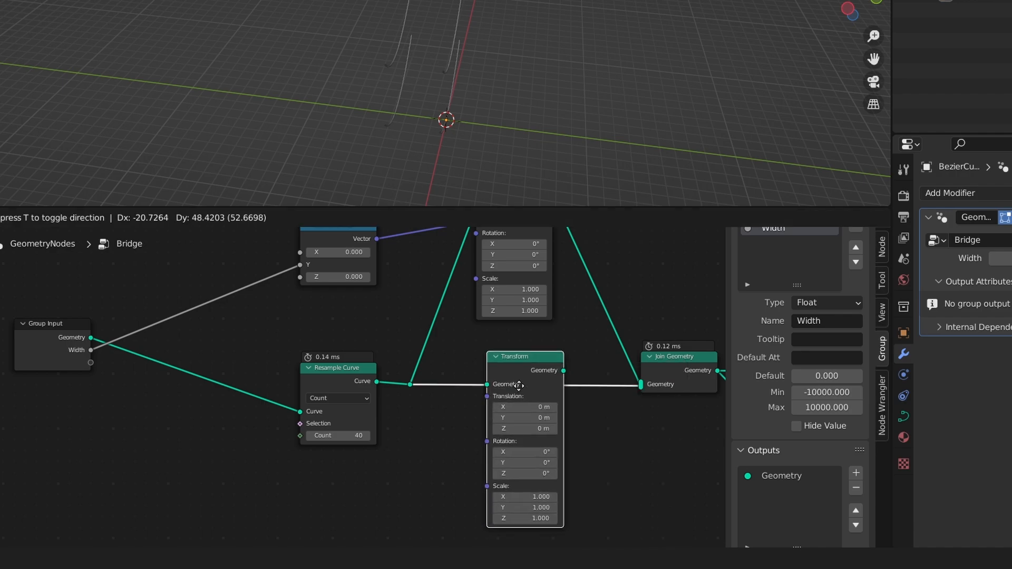
pyautogui.click(517, 385)
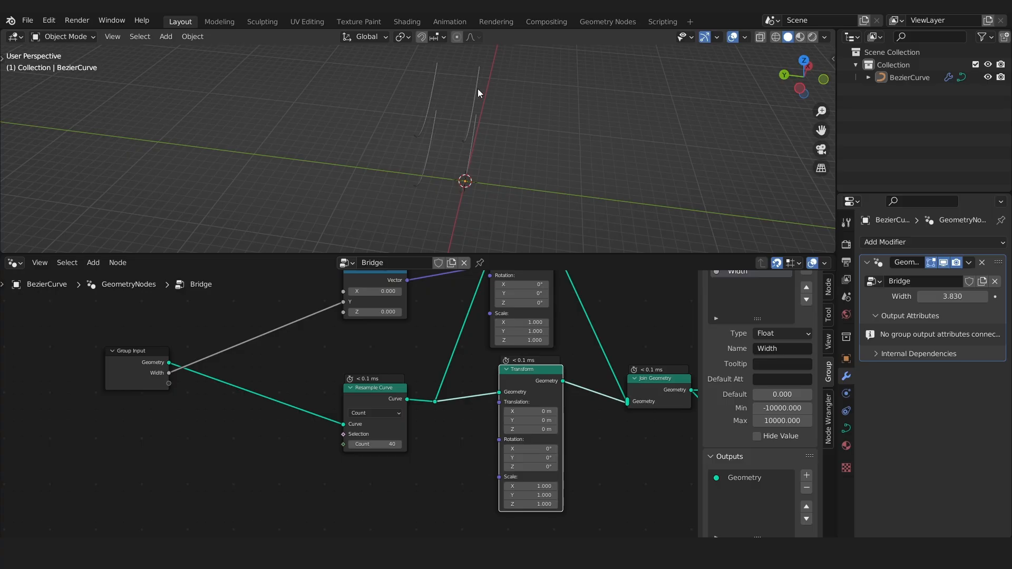
# - Try a Translation Y of -0.9 m on the new Transform node and reset it to 0
pyautogui.moveTo(472, 110)
pyautogui.mouseDown(button='middle')
pyautogui.moveTo(472, 100)
pyautogui.moveTo(480, 113)
pyautogui.mouseUp(button='middle')
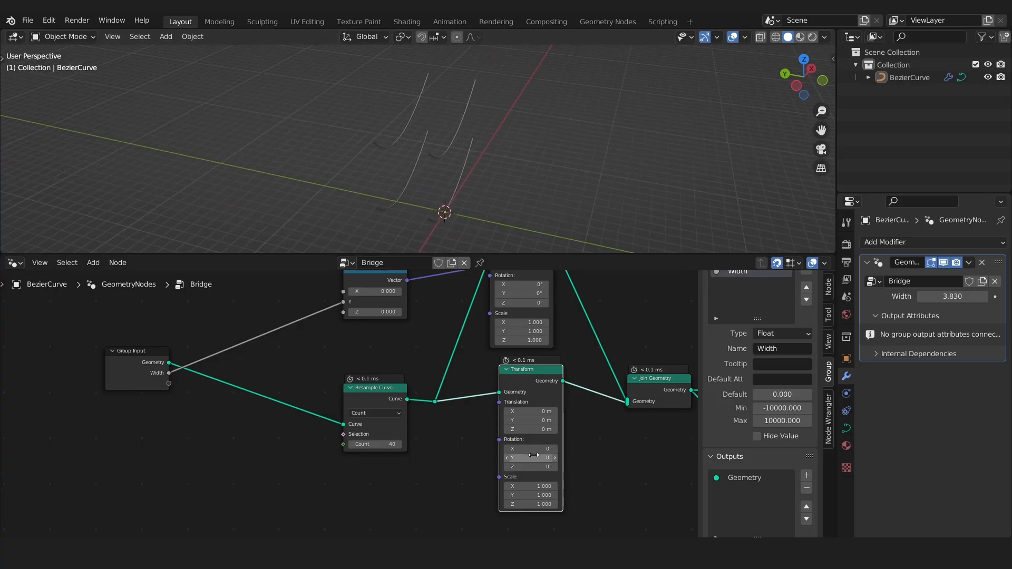
pyautogui.scroll(1, 528, 422)
pyautogui.scroll(1, 527, 421)
pyautogui.moveTo(536, 418); pyautogui.dragTo(507, 419)
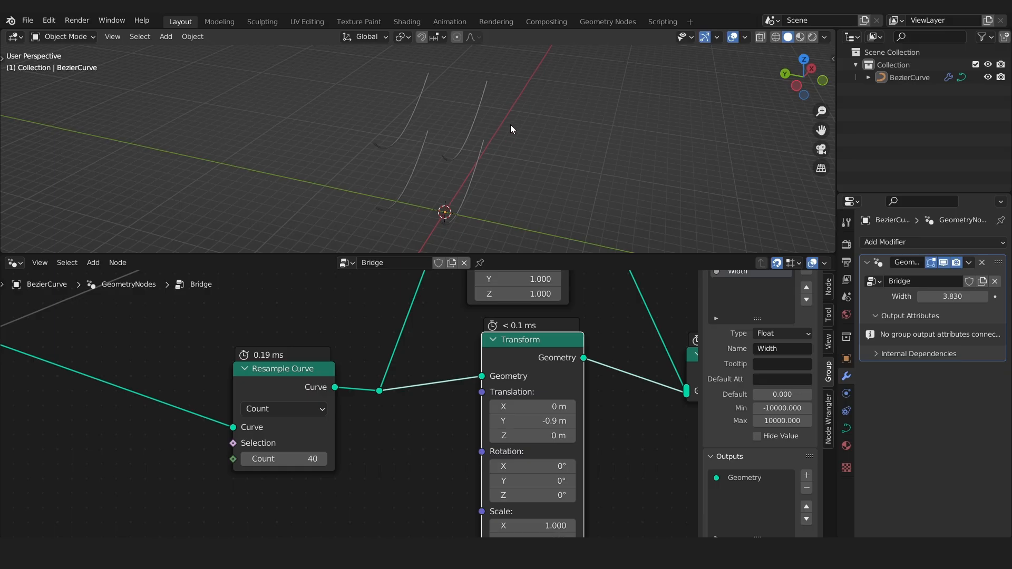
pyautogui.click(548, 420)
pyautogui.write('0')
pyautogui.press('Return')
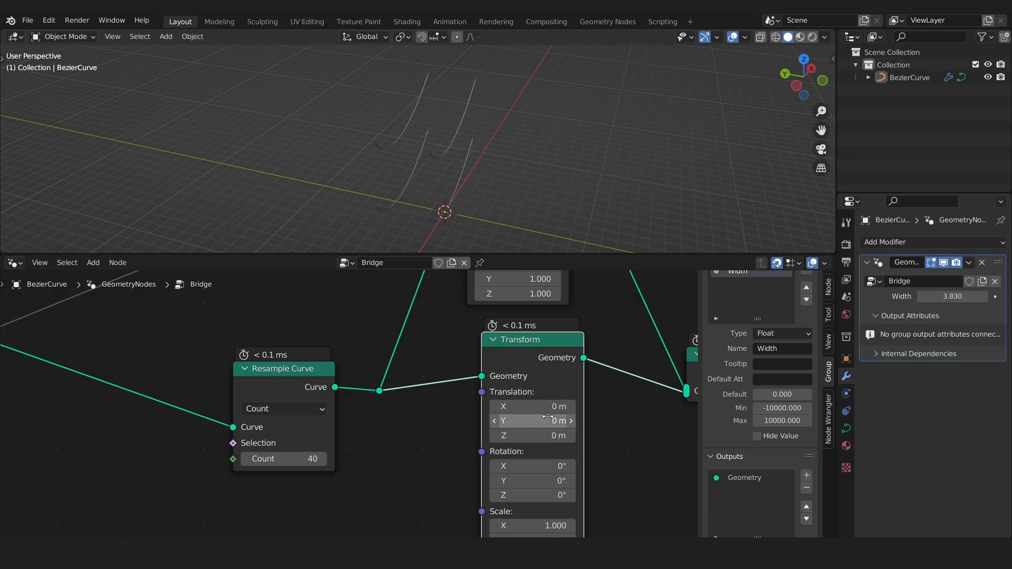
# - Duplicate Combine XYZ below Resample Curve, feed Width into its Y, and connect its Vector to the lower Transform's Translation
pyautogui.scroll(-4, 396, 413)
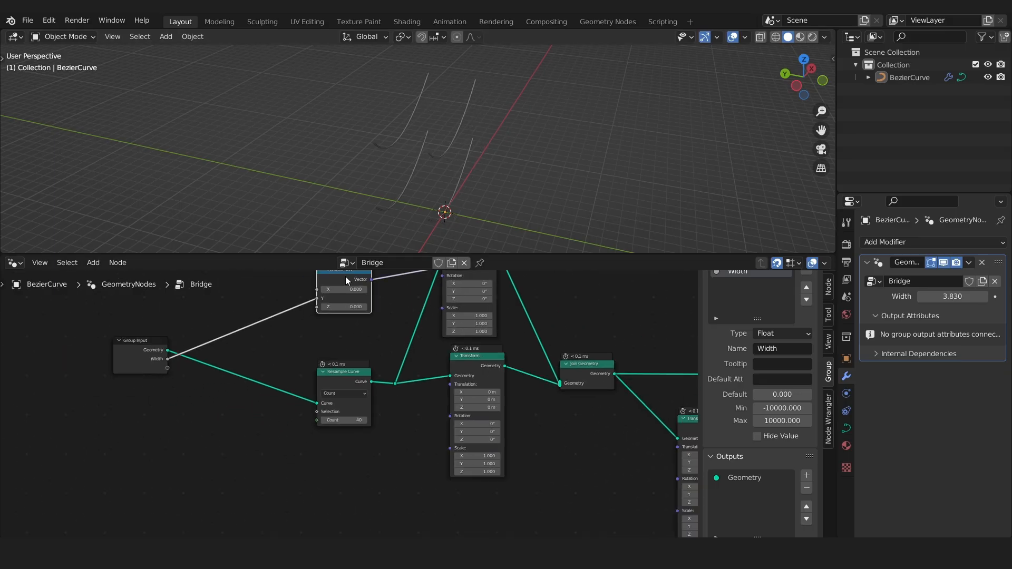
pyautogui.hotkey('shift', 'd')
pyautogui.click(349, 448)
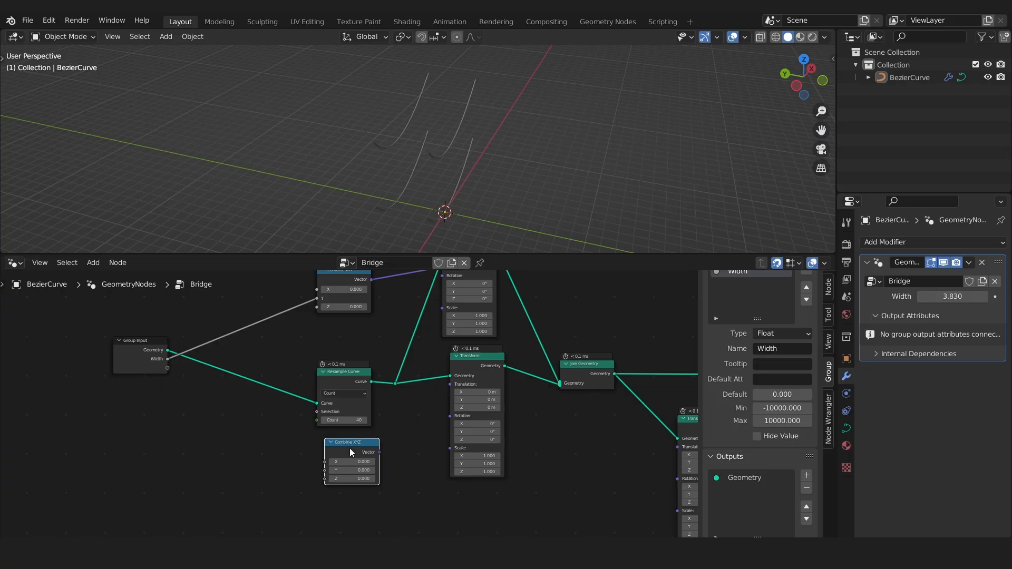
pyautogui.scroll(2, 353, 451)
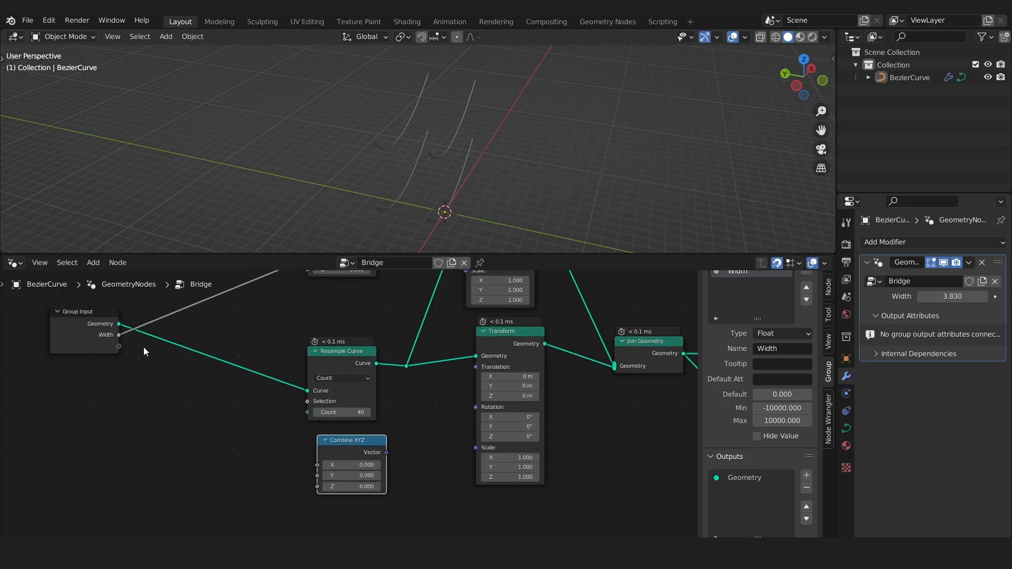
pyautogui.moveTo(119, 335); pyautogui.dragTo(317, 476)
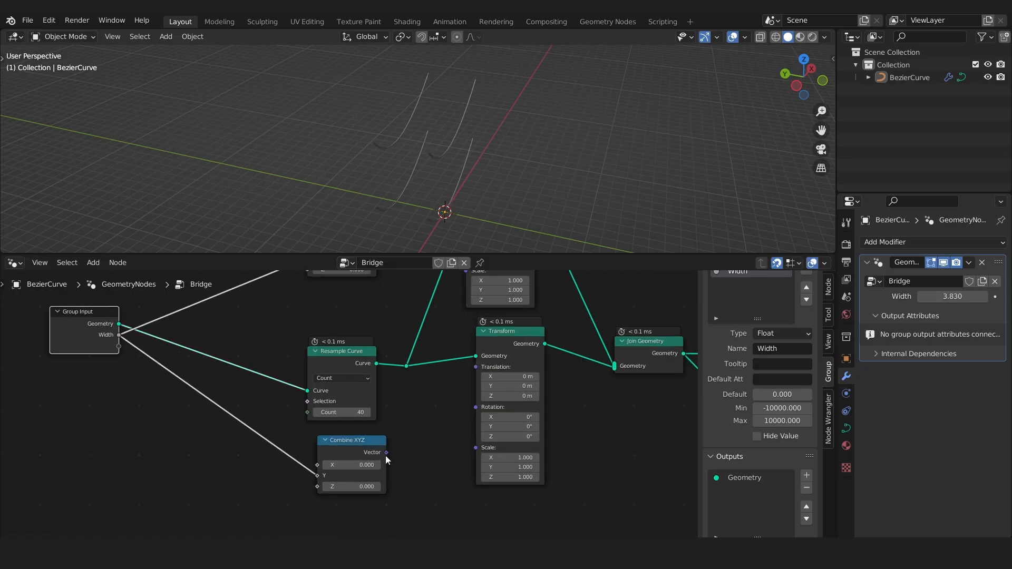
pyautogui.moveTo(387, 452); pyautogui.dragTo(476, 367)
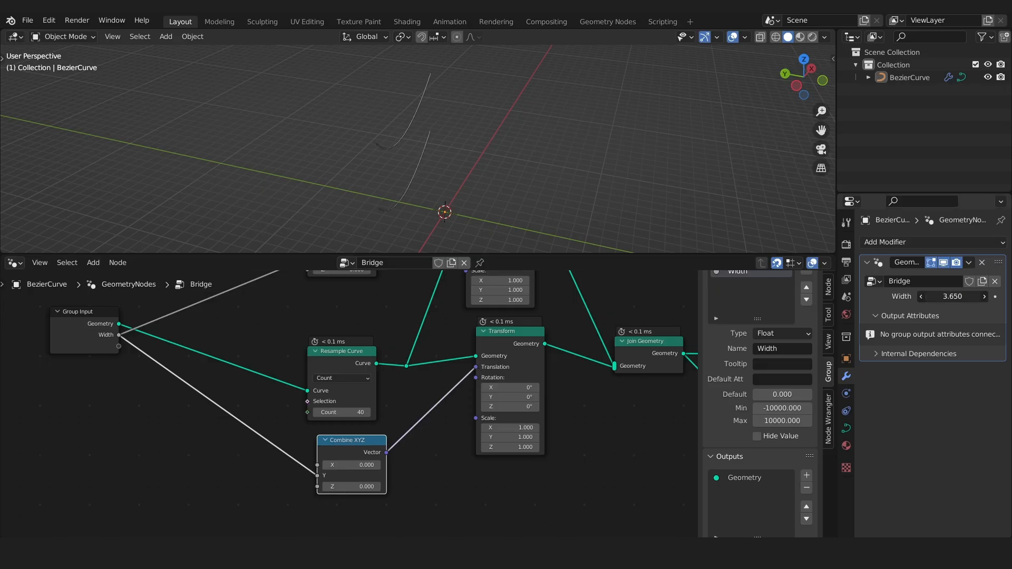
# - Move the lower Transform node slightly aside, mute it, and set the modifier's Width to 5
pyautogui.moveTo(952, 297)
pyautogui.mouseDown()
pyautogui.moveTo(970, 297)
pyautogui.moveTo(949, 297)
pyautogui.mouseUp()
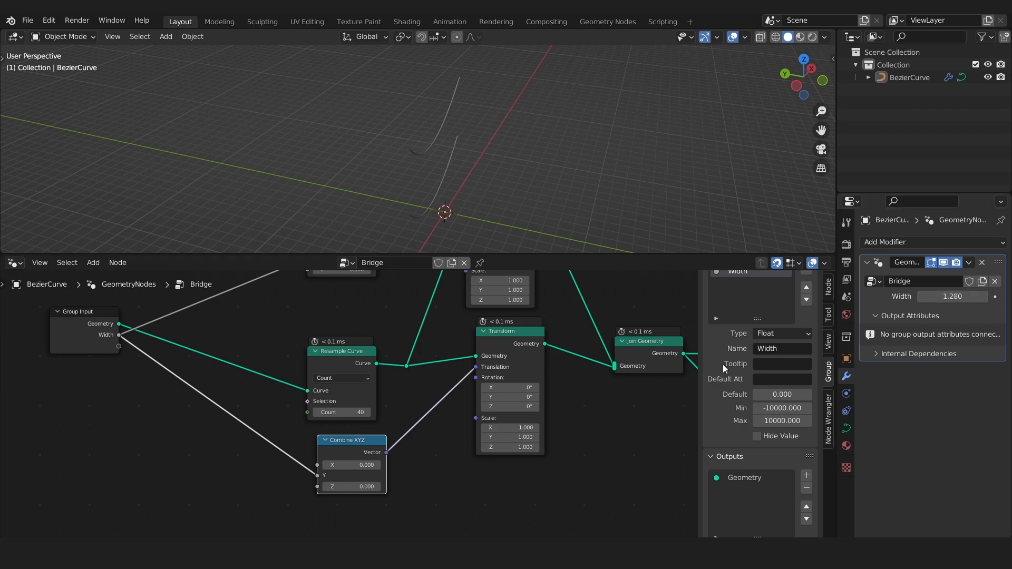
pyautogui.moveTo(507, 338); pyautogui.dragTo(517, 338)
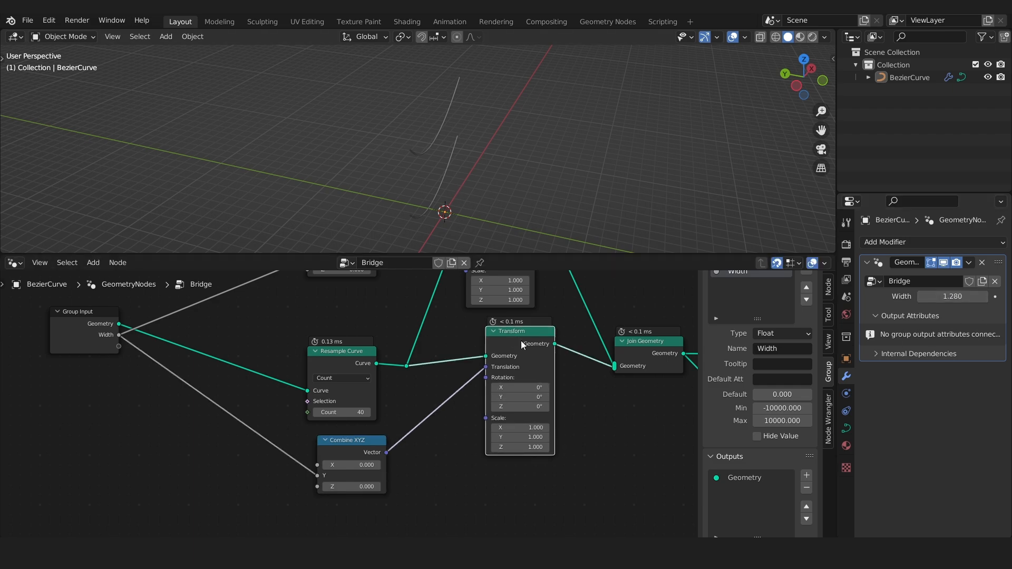
pyautogui.press('m')
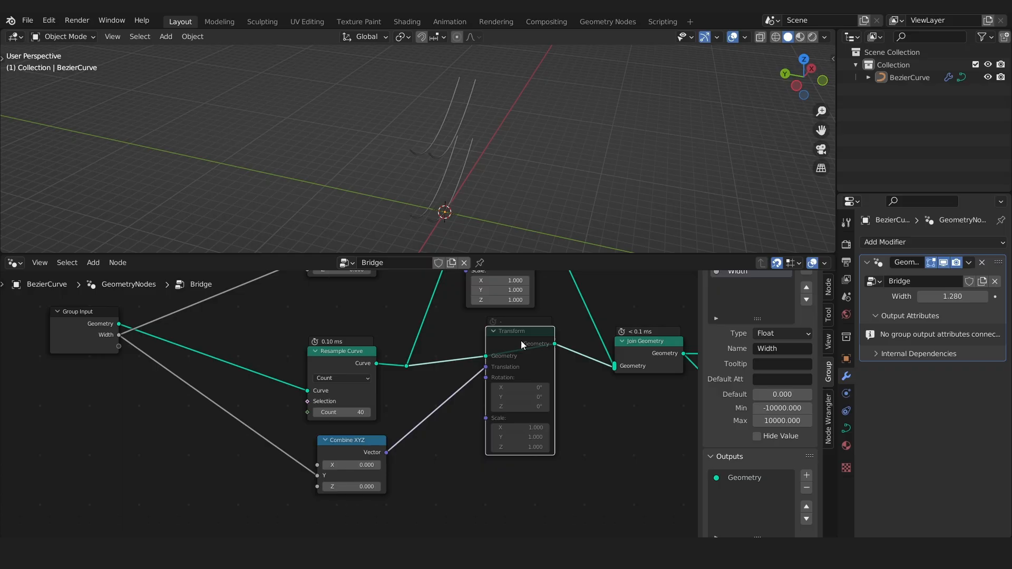
pyautogui.click(958, 296)
pyautogui.write('5')
pyautogui.press('Return')
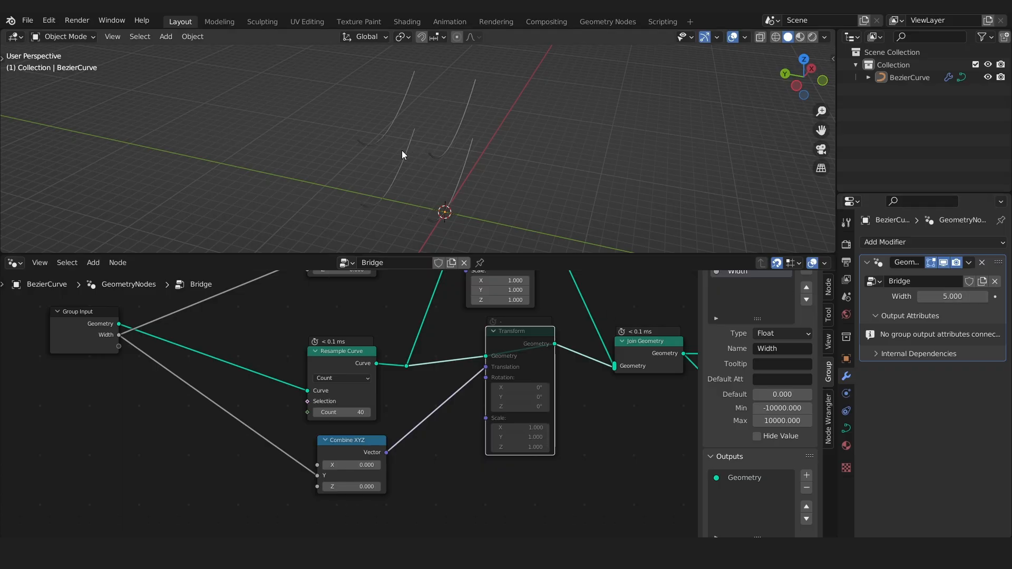
pyautogui.moveTo(402, 151); pyautogui.dragTo(434, 155, button='middle')
pyautogui.moveTo(405, 205)
pyautogui.mouseDown()
pyautogui.moveTo(316, 193)
pyautogui.moveTo(296, 170)
pyautogui.moveTo(325, 178)
pyautogui.mouseUp()
pyautogui.moveTo(230, 152)
pyautogui.mouseDown()
pyautogui.moveTo(202, 152)
pyautogui.moveTo(203, 188)
pyautogui.mouseUp()
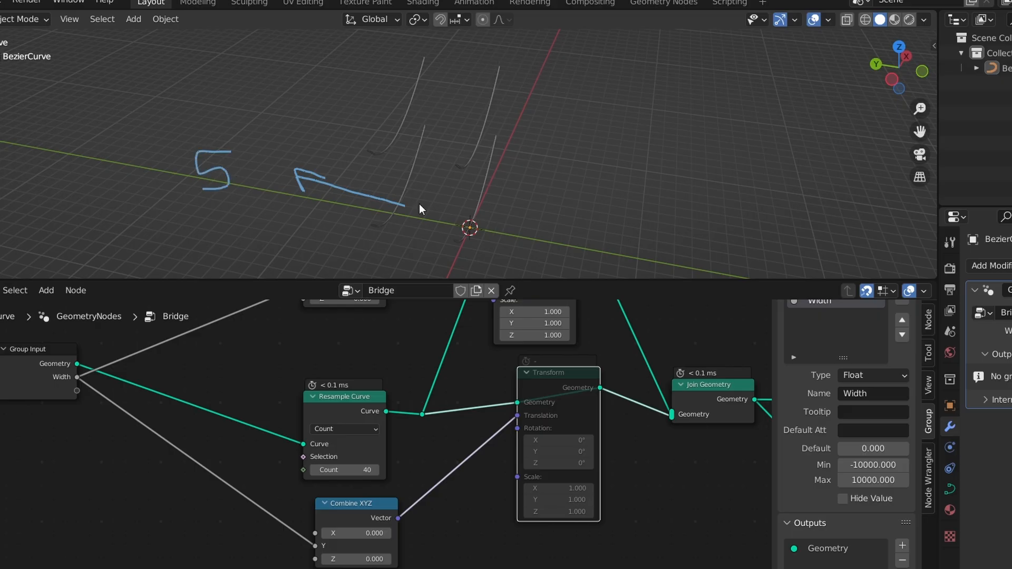
pyautogui.moveTo(498, 208); pyautogui.dragTo(607, 227)
pyautogui.moveTo(610, 217)
pyautogui.mouseDown()
pyautogui.moveTo(630, 231)
pyautogui.moveTo(604, 245)
pyautogui.mouseUp()
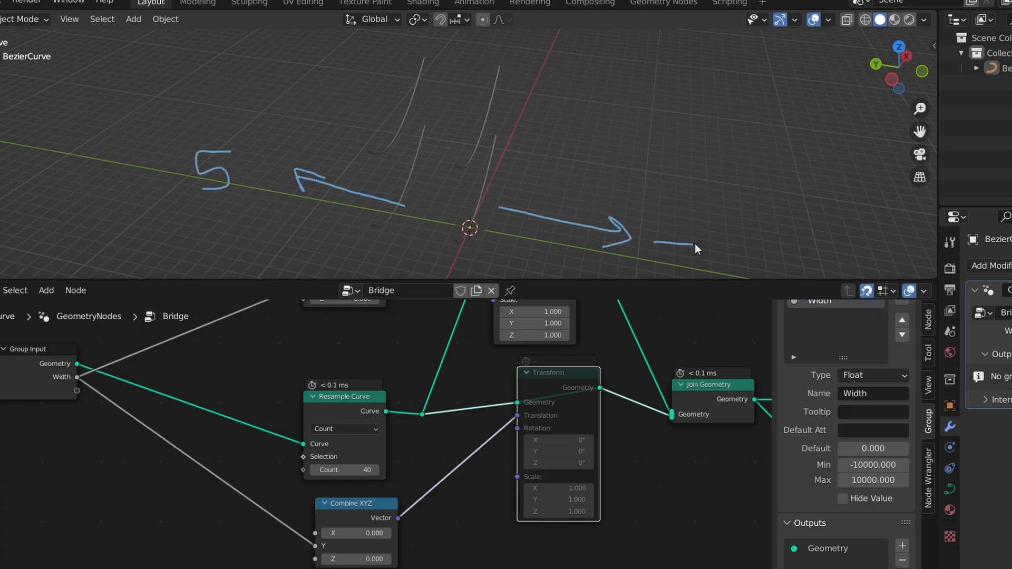
pyautogui.moveTo(719, 234); pyautogui.dragTo(718, 260)
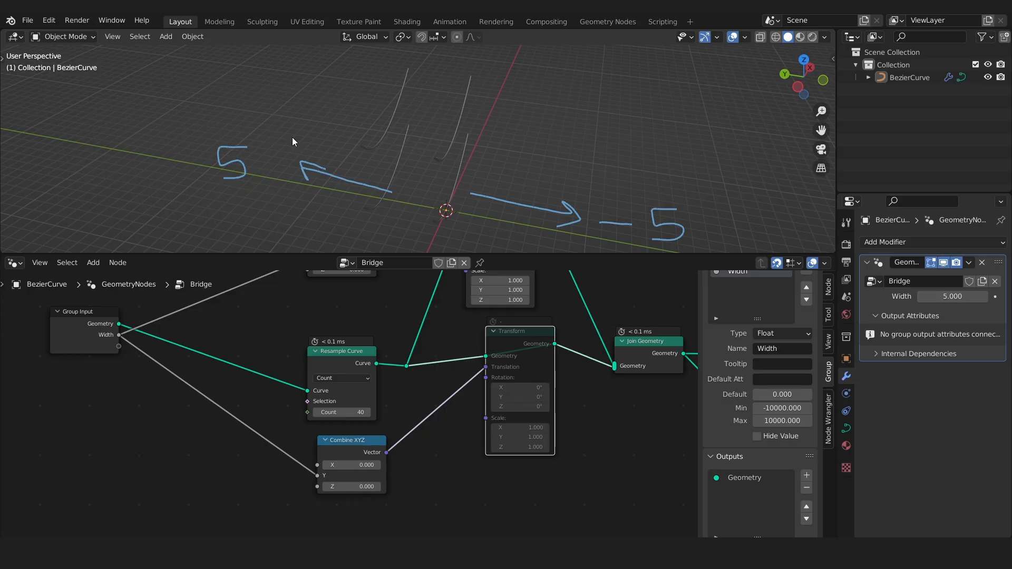
# - Add a Math node set to Multiply and insert it between the group's Width output and the lower Combine XYZ's Y
pyautogui.hotkey('shift', 'a')
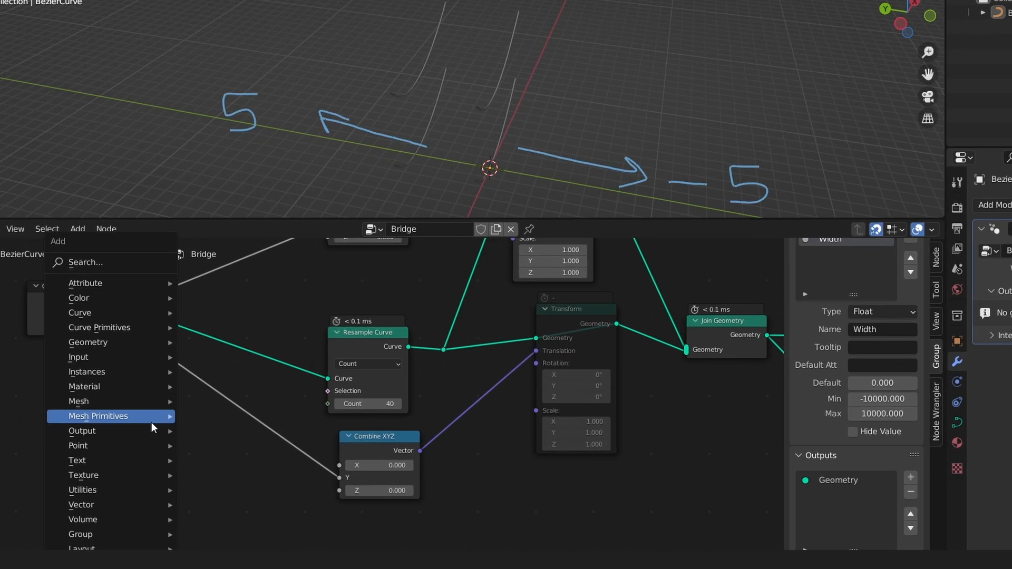
pyautogui.write('math')
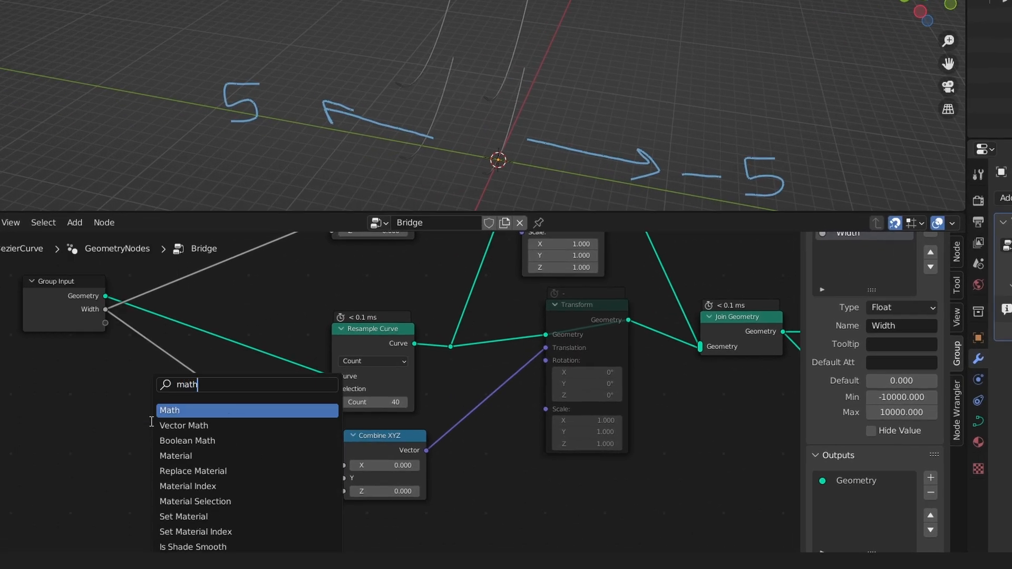
pyautogui.click(188, 410)
pyautogui.click(163, 456)
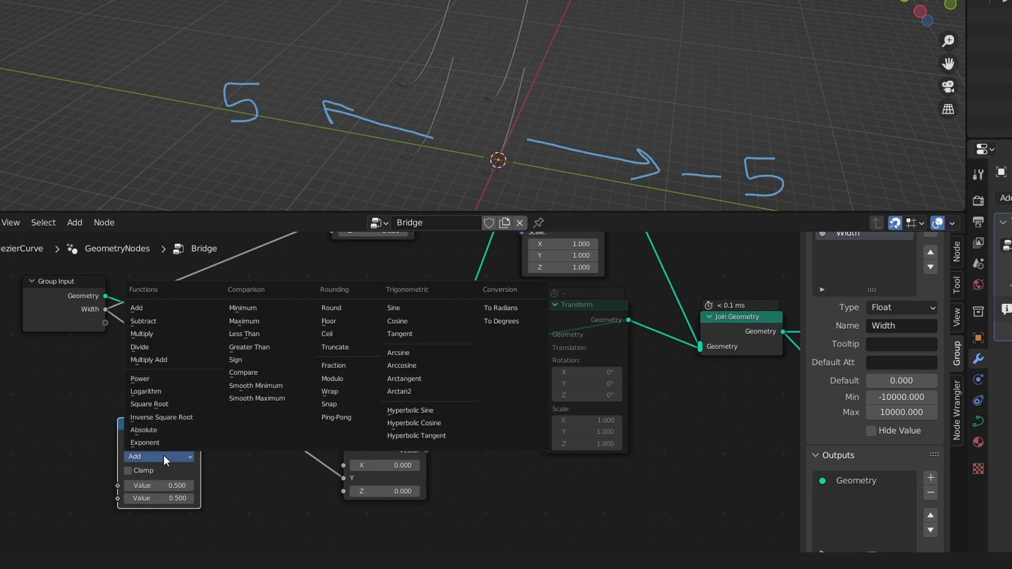
pyautogui.click(151, 334)
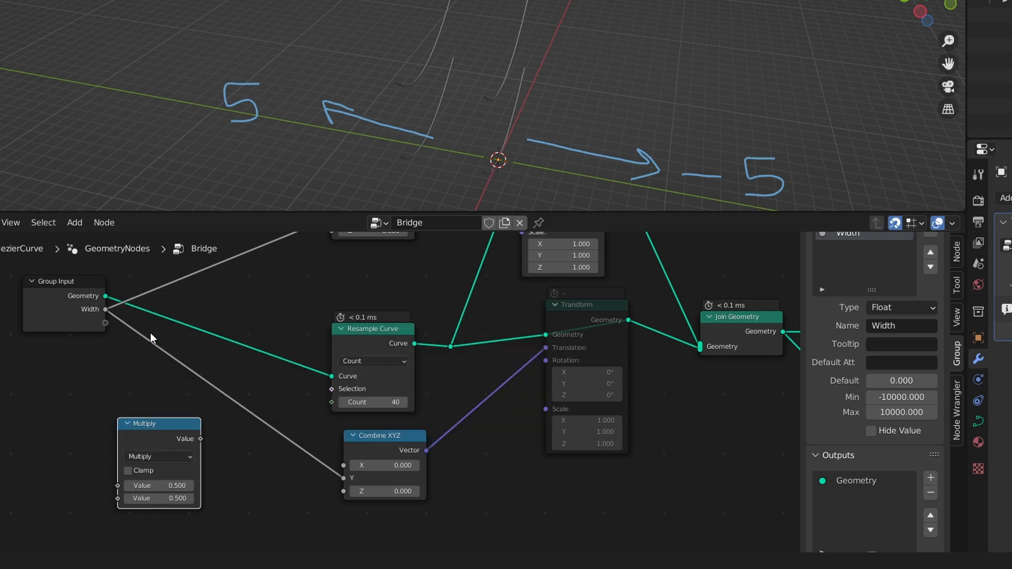
pyautogui.moveTo(159, 425); pyautogui.dragTo(243, 386)
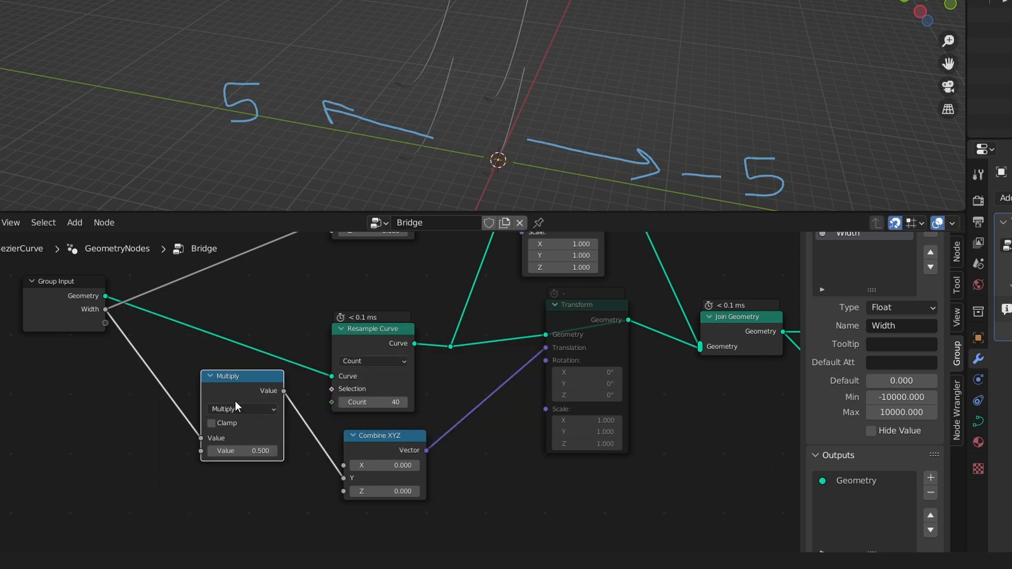
# - Set the Multiply node's second value to -1 and unmute the lower Transform node
pyautogui.click(243, 452)
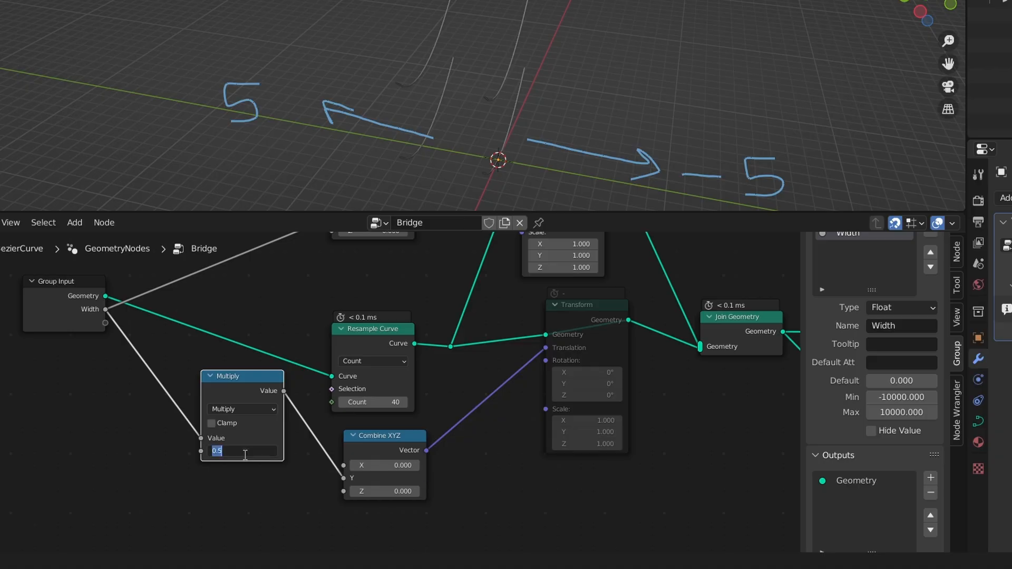
pyautogui.press('BackSpace')
pyautogui.press('Return')
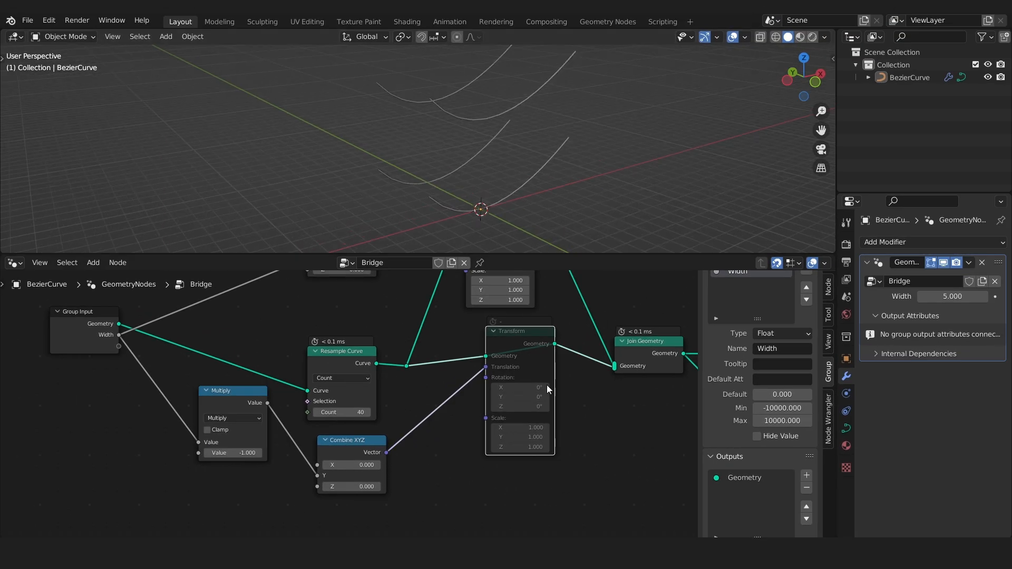
pyautogui.moveTo(501, 188); pyautogui.dragTo(533, 211, button='middle')
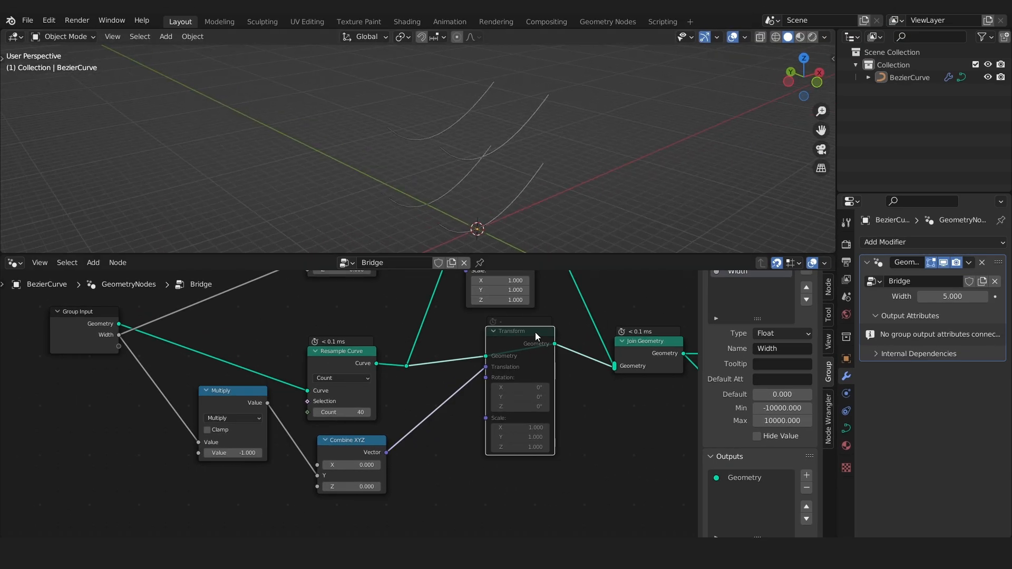
pyautogui.press('m')
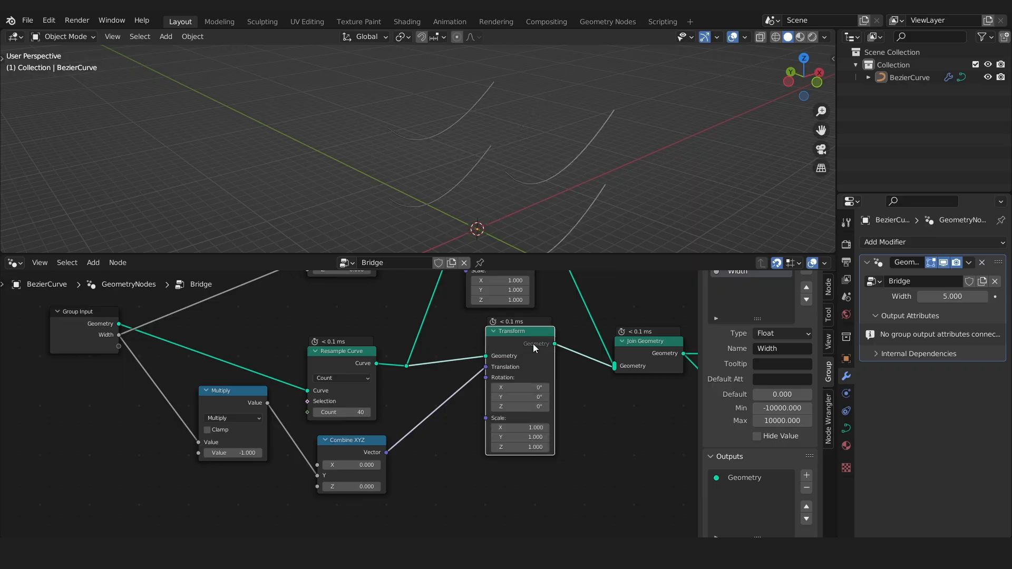
# - Try the modifier's Width at 5 and 3, and settle on 2 while checking the spacing of the rope curves
pyautogui.moveTo(516, 136); pyautogui.dragTo(849, 262, button='middle')
pyautogui.moveTo(946, 296)
pyautogui.mouseDown()
pyautogui.moveTo(915, 296)
pyautogui.moveTo(955, 296)
pyautogui.mouseUp()
pyautogui.click(955, 296)
pyautogui.write('5')
pyautogui.press('Return')
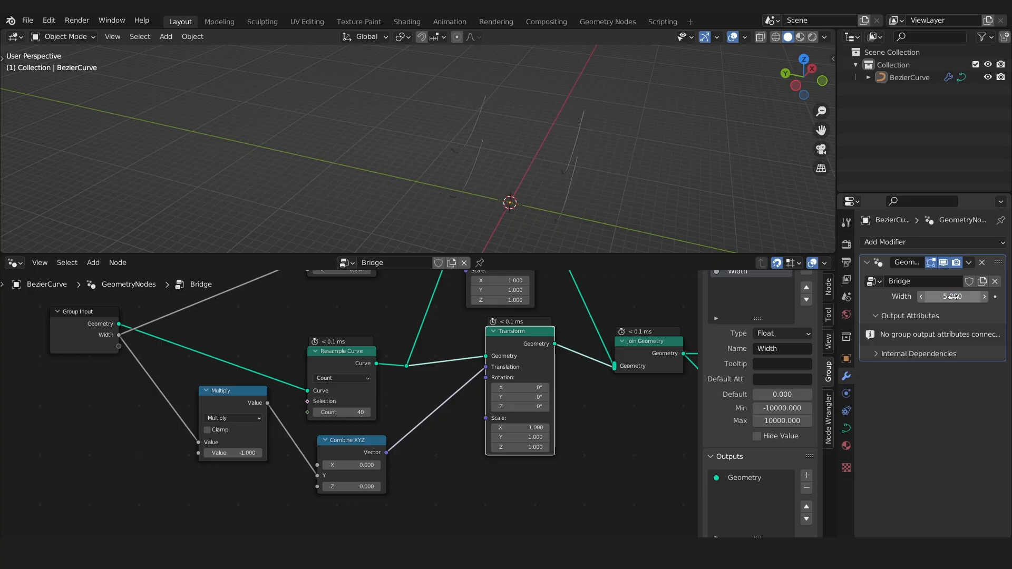
pyautogui.click(953, 297)
pyautogui.write('3')
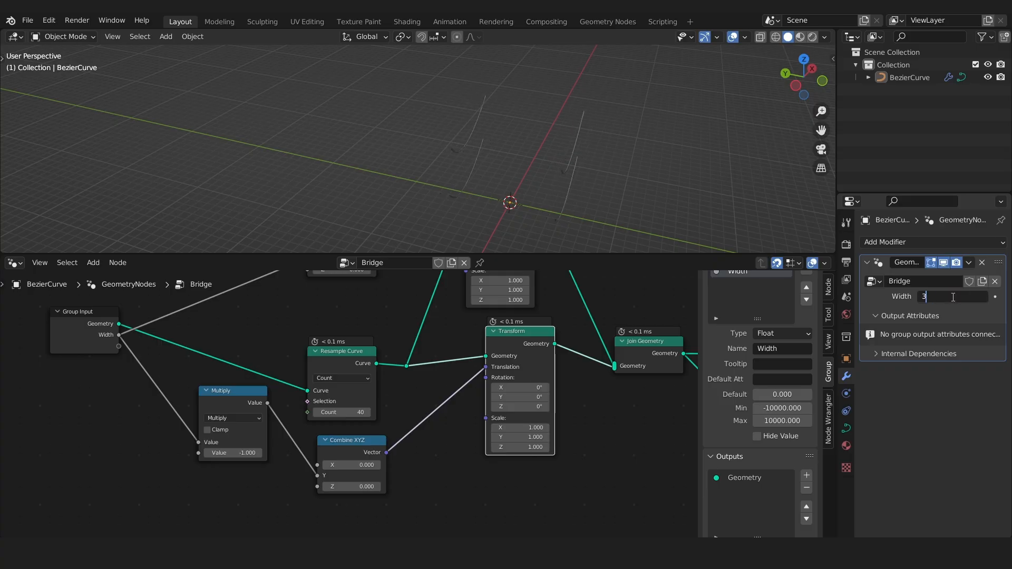
pyautogui.press('Return')
pyautogui.click(953, 296)
pyautogui.write('2')
pyautogui.press('Return')
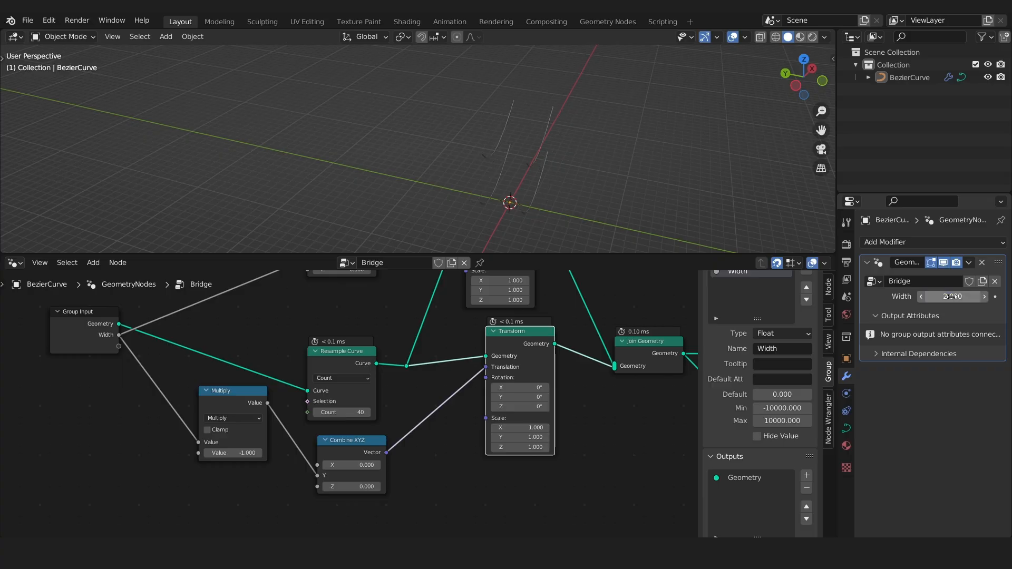
# - Vary the modifier's Width while viewing the rope pairs from the side, and set it back to 2
pyautogui.moveTo(618, 203); pyautogui.dragTo(550, 189, button='middle')
pyautogui.moveTo(550, 190); pyautogui.dragTo(561, 194, button='middle')
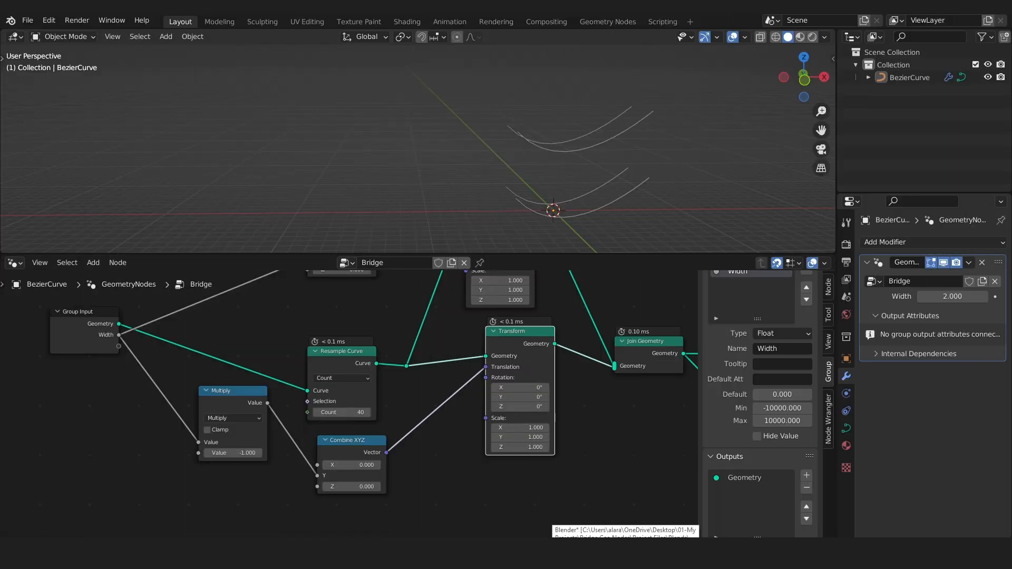
pyautogui.moveTo(936, 294); pyautogui.dragTo(982, 294)
pyautogui.click(955, 298)
pyautogui.write('2')
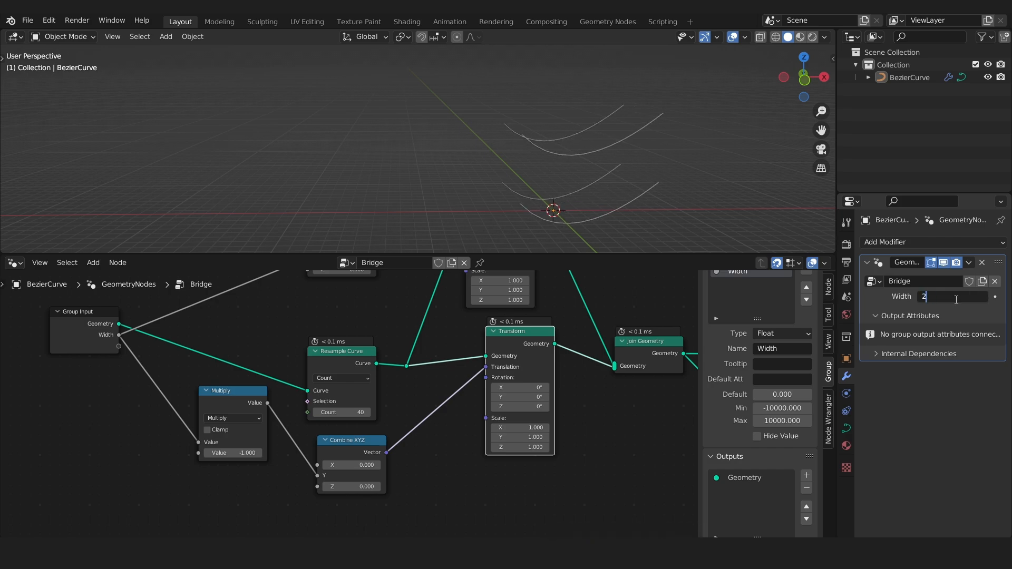
pyautogui.press('Return')
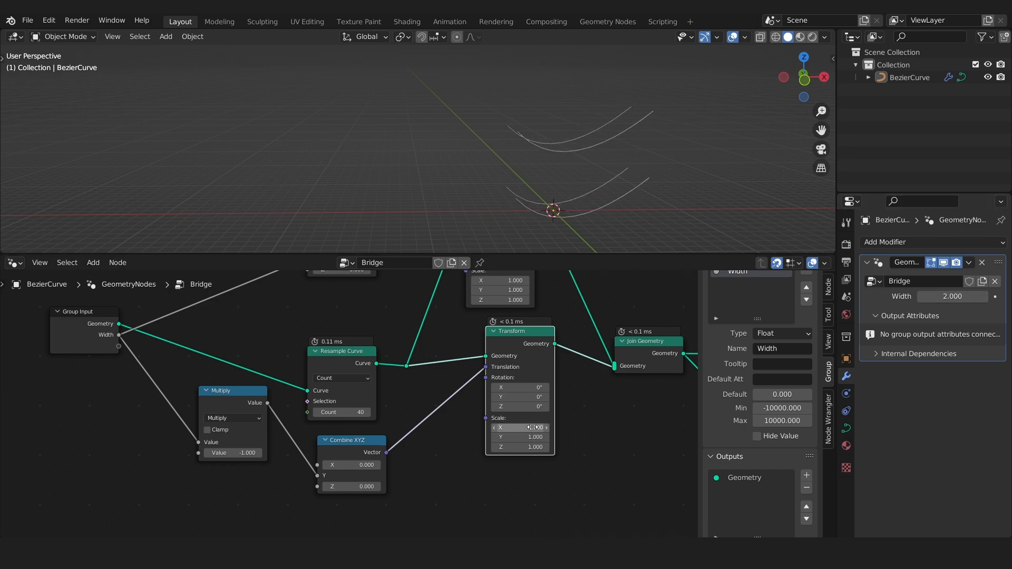
pyautogui.moveTo(600, 112); pyautogui.dragTo(599, 133, button='middle')
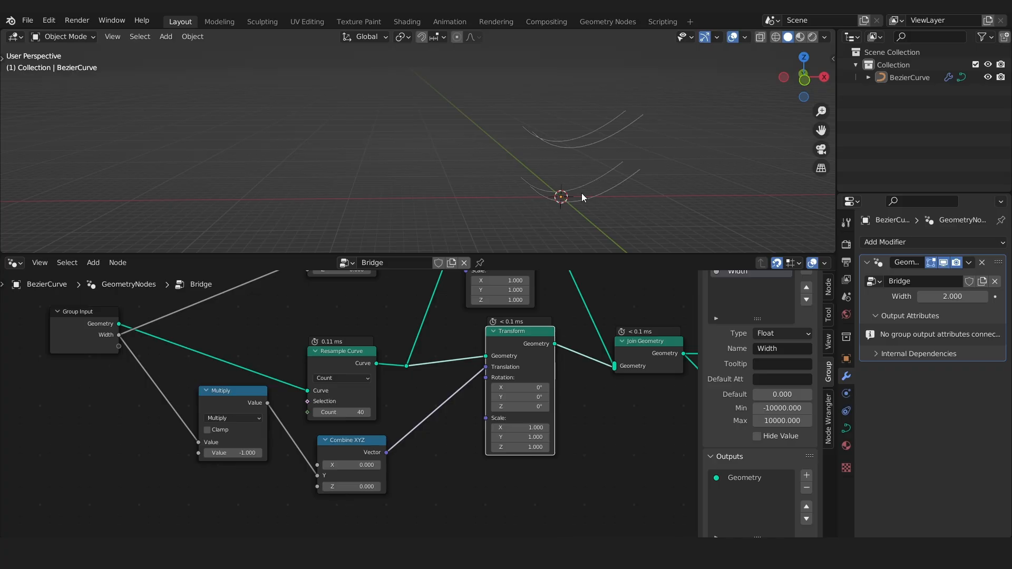
# - Lower the Z translation of the Transform node that raises the upper ropes, between the two Join Geometry nodes
pyautogui.scroll(-3, 557, 336)
pyautogui.press('g')
pyautogui.moveTo(527, 340); pyautogui.dragTo(522, 352)
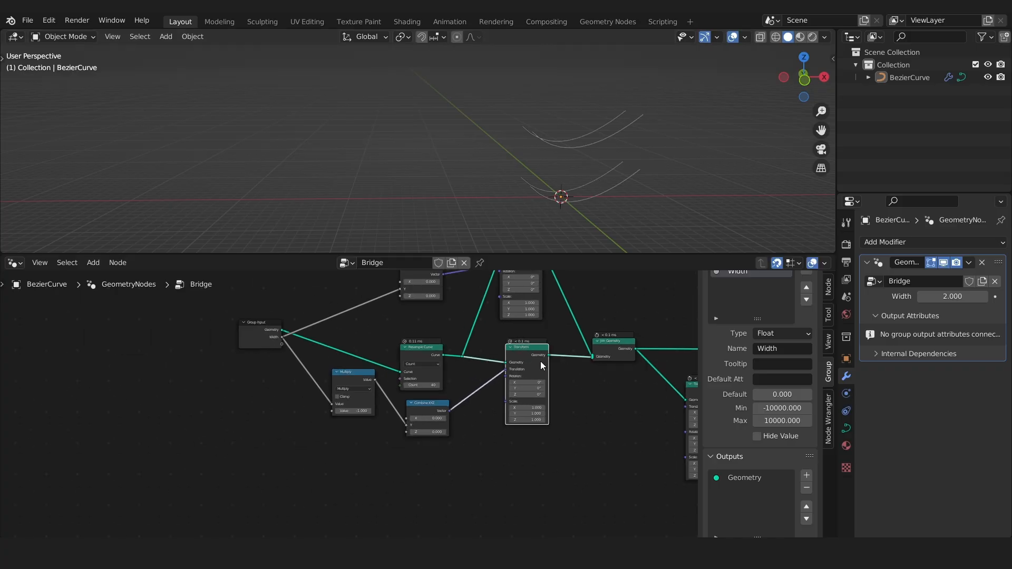
pyautogui.moveTo(470, 384); pyautogui.dragTo(294, 386, button='middle')
pyautogui.scroll(6, 552, 397)
pyautogui.scroll(2, 544, 404)
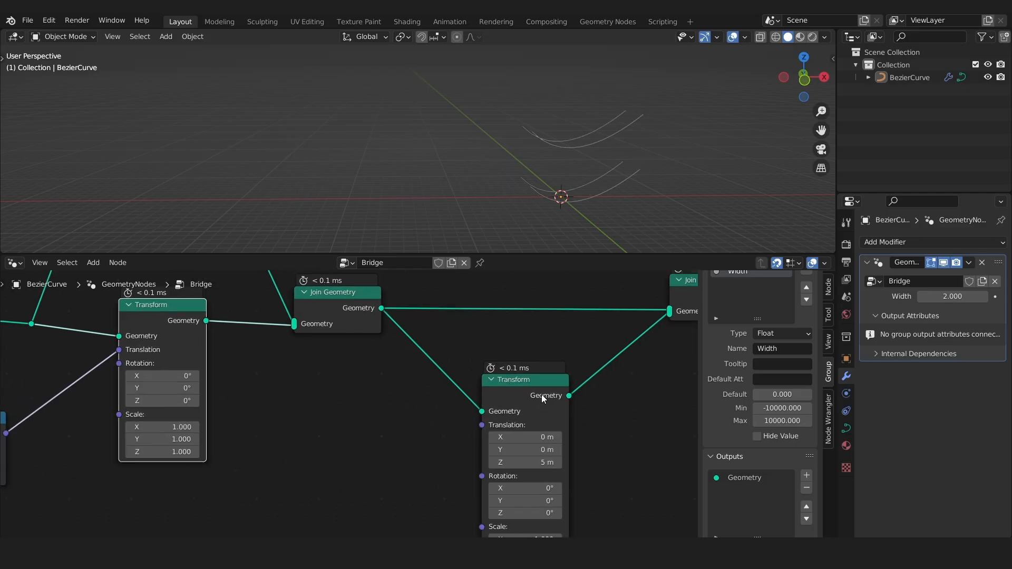
pyautogui.moveTo(528, 450)
pyautogui.mouseDown()
pyautogui.moveTo(549, 449)
pyautogui.moveTo(507, 449)
pyautogui.mouseUp()
# - Add another float input to the Bridge node group and name it Rope Height
pyautogui.scroll(-2, 464, 456)
pyautogui.moveTo(506, 465); pyautogui.dragTo(327, 483, button='middle')
pyautogui.scroll(3, 373, 342)
pyautogui.moveTo(372, 314); pyautogui.dragTo(317, 340)
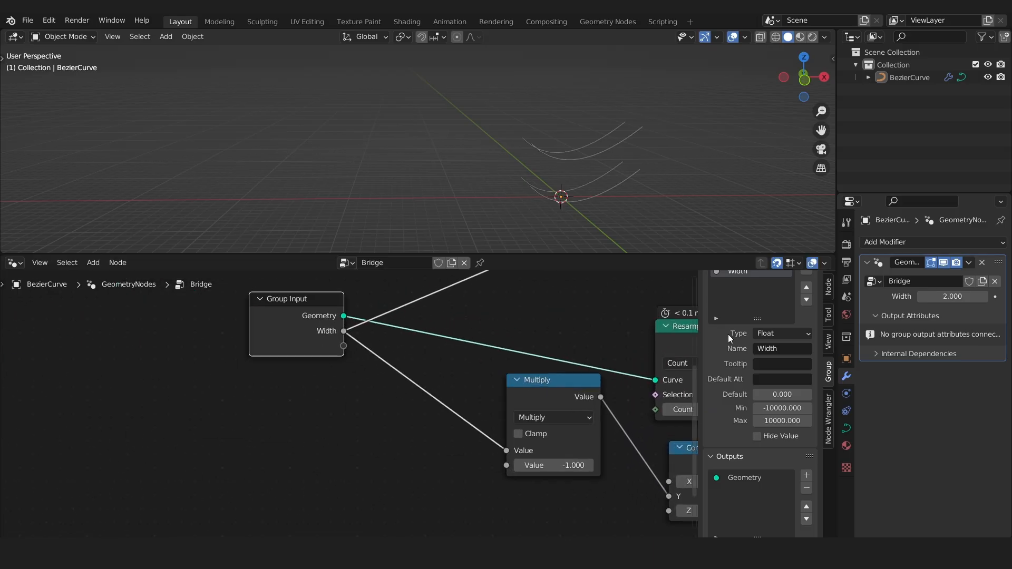
pyautogui.scroll(2, 728, 334)
pyautogui.click(772, 283)
pyautogui.click(732, 392)
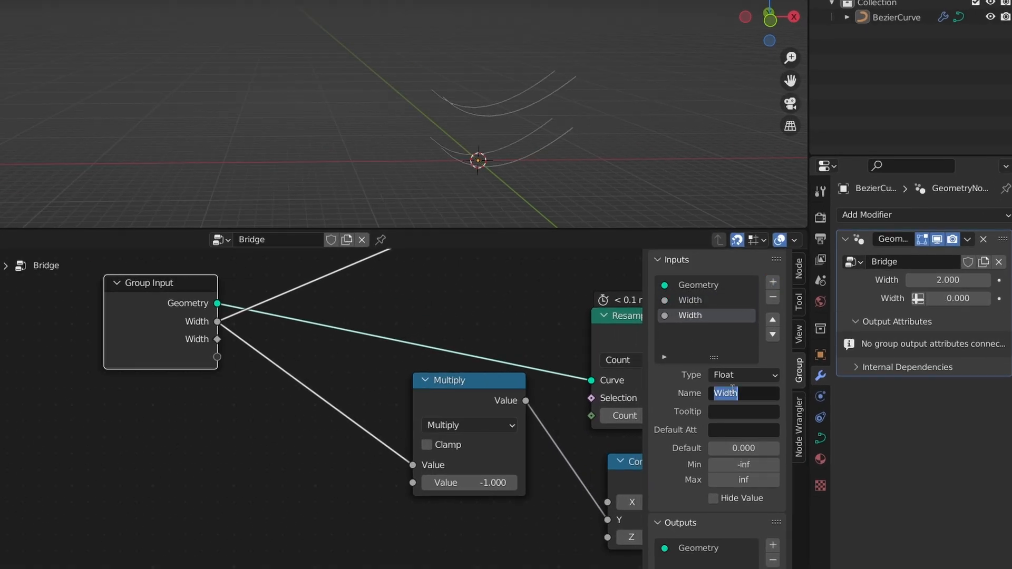
pyautogui.write('Rope Height')
pyautogui.press('Return')
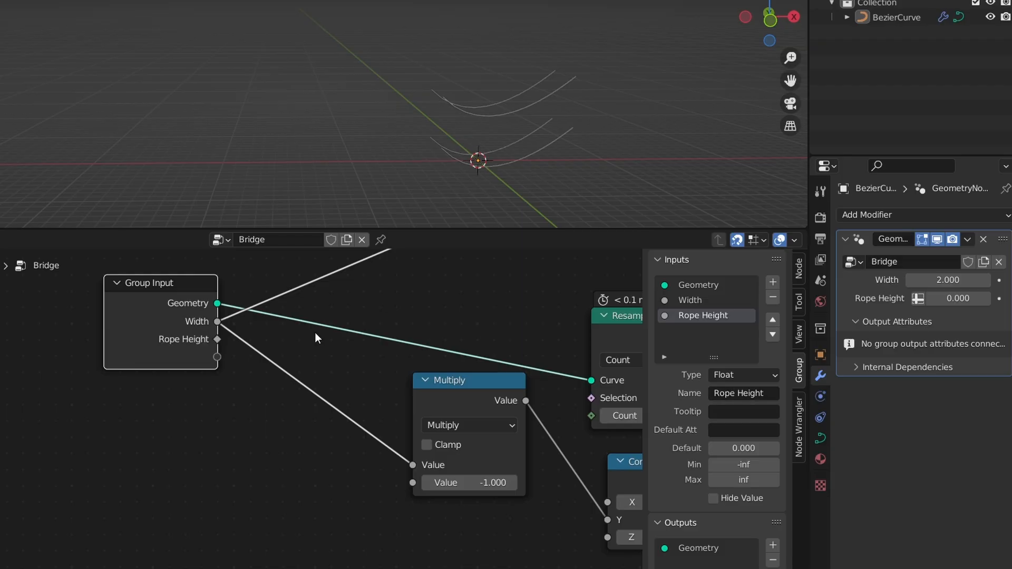
# - Set Rope Height to 6.11 and link it to the upper-rope Transform's Translation through the Z input of a new Combine XYZ node
pyautogui.moveTo(229, 338); pyautogui.dragTo(331, 456)
pyautogui.moveTo(944, 299)
pyautogui.mouseDown()
pyautogui.moveTo(1001, 298)
pyautogui.moveTo(949, 311)
pyautogui.mouseUp()
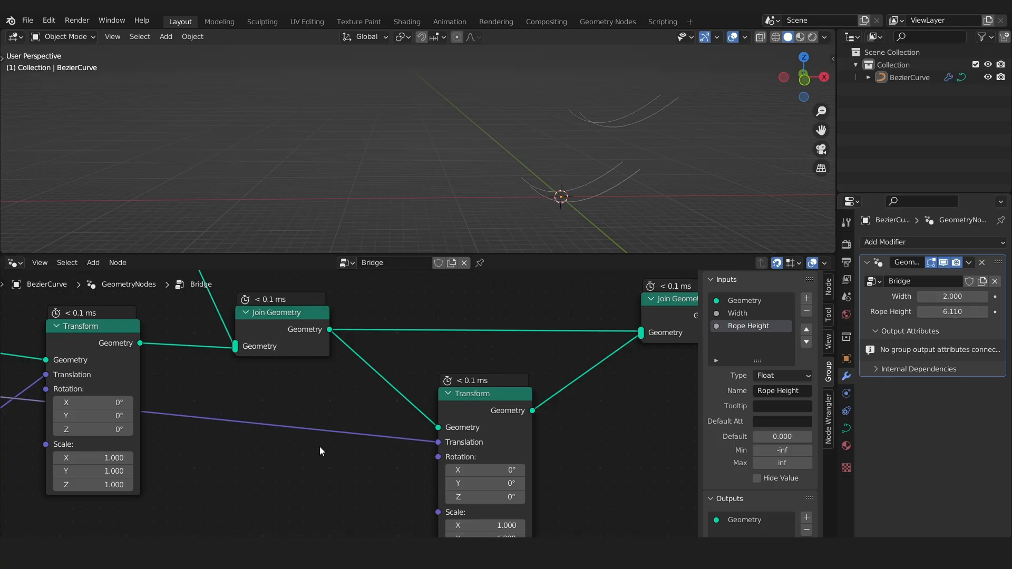
pyautogui.moveTo(299, 453); pyautogui.dragTo(452, 420, button='middle')
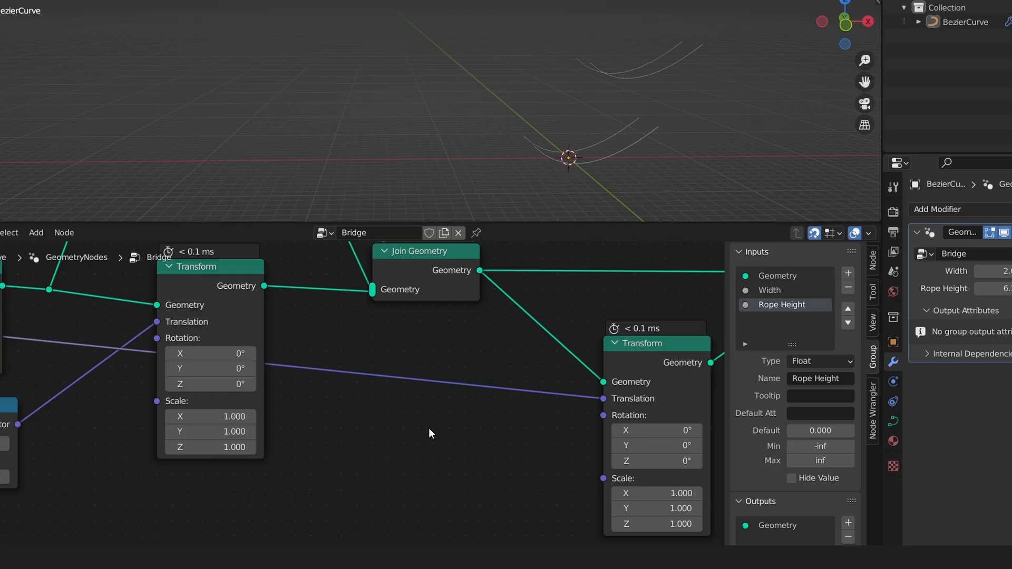
pyautogui.hotkey('shift', 'a')
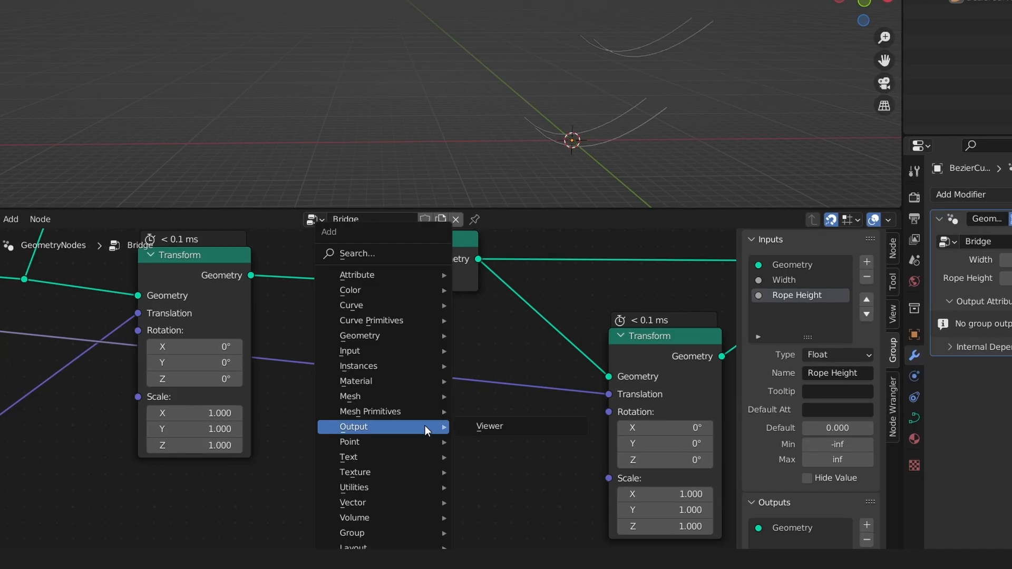
pyautogui.write('combine')
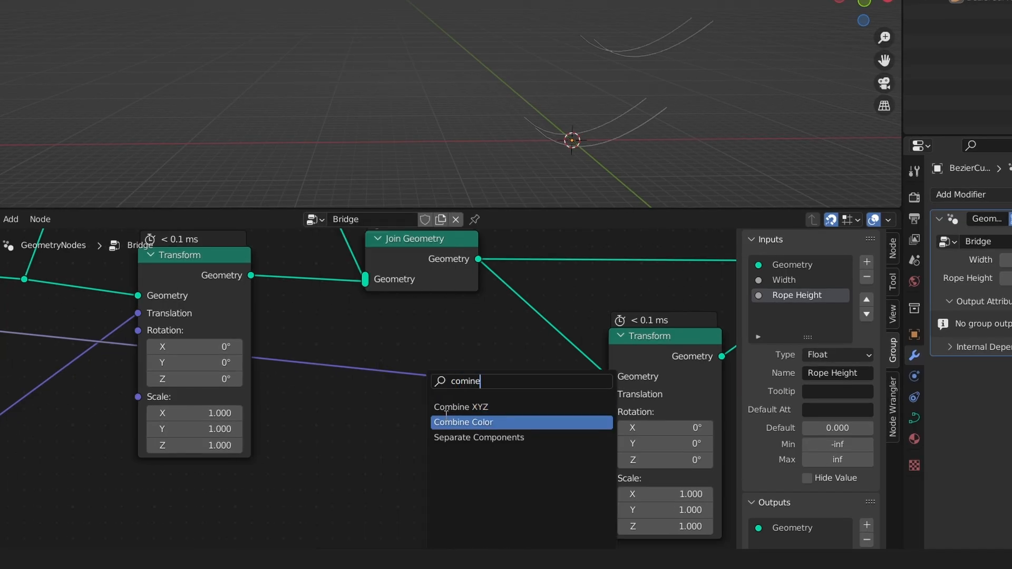
pyautogui.click(456, 407)
pyautogui.click(443, 349)
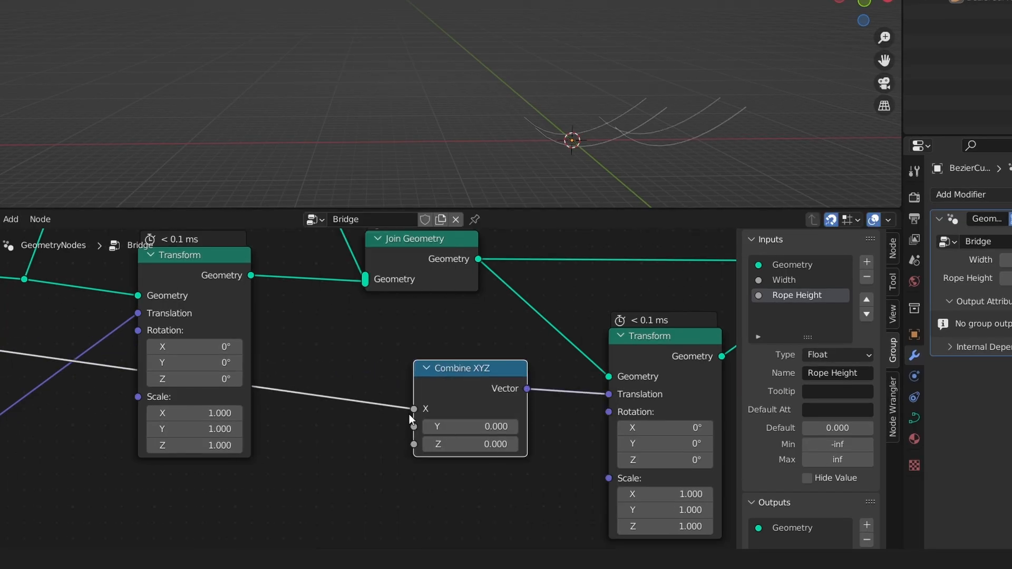
pyautogui.moveTo(414, 408); pyautogui.dragTo(415, 445)
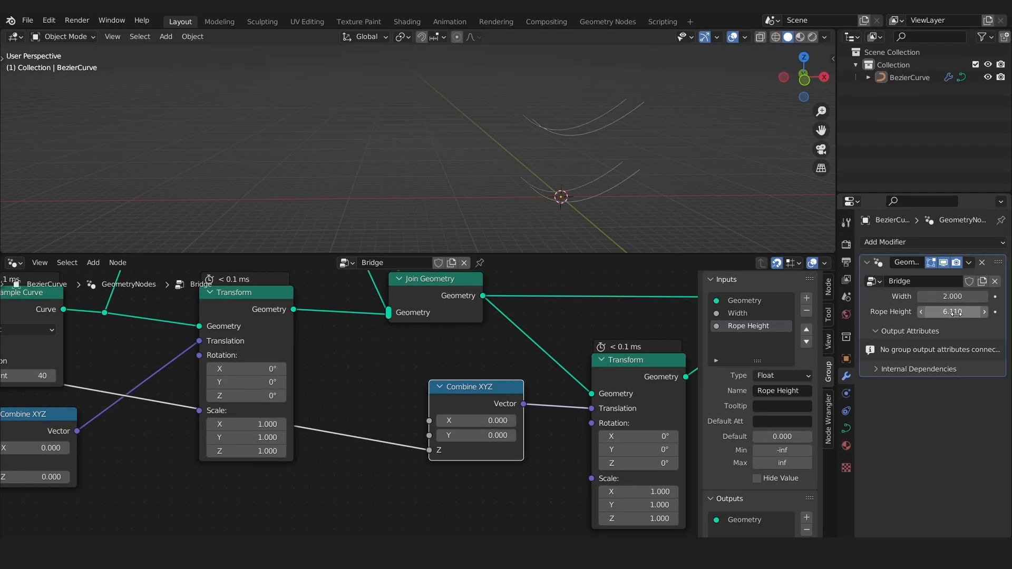
# - Test Rope Height at different values including 5, set it to 4, and reduce the modifier's Width to 1.74
pyautogui.moveTo(953, 312); pyautogui.dragTo(930, 312)
pyautogui.moveTo(952, 311); pyautogui.dragTo(988, 312)
pyautogui.click(958, 315)
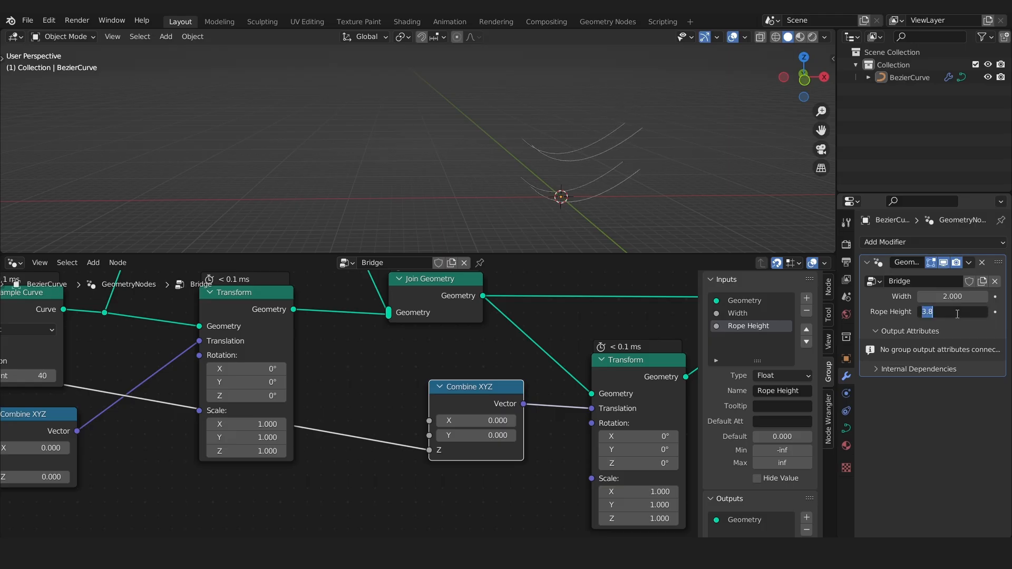
pyautogui.write('5')
pyautogui.press('Return')
pyautogui.click(957, 312)
pyautogui.write('4')
pyautogui.press('Return')
pyautogui.moveTo(581, 150); pyautogui.dragTo(610, 173, button='middle')
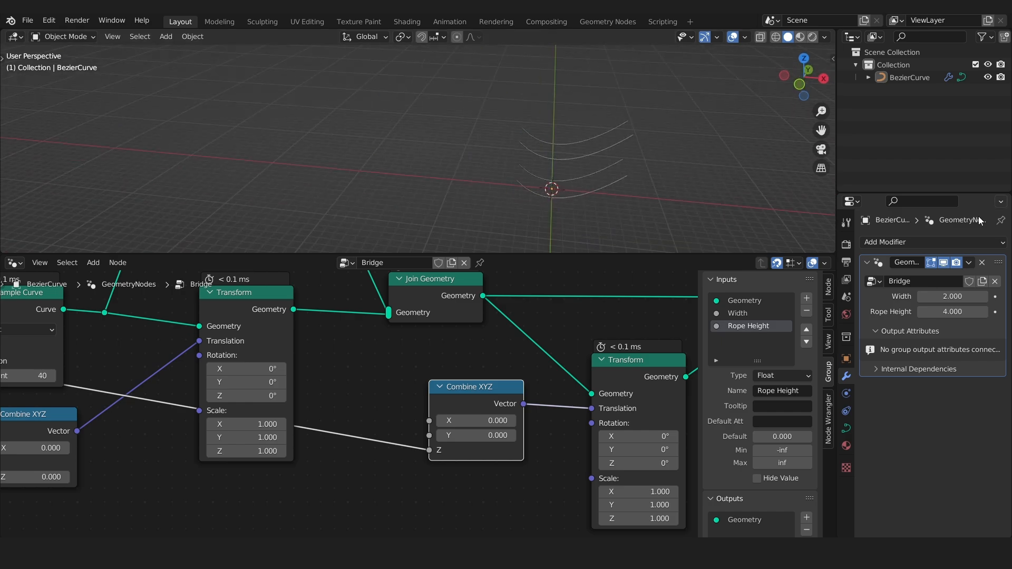
pyautogui.moveTo(953, 296); pyautogui.dragTo(933, 296)
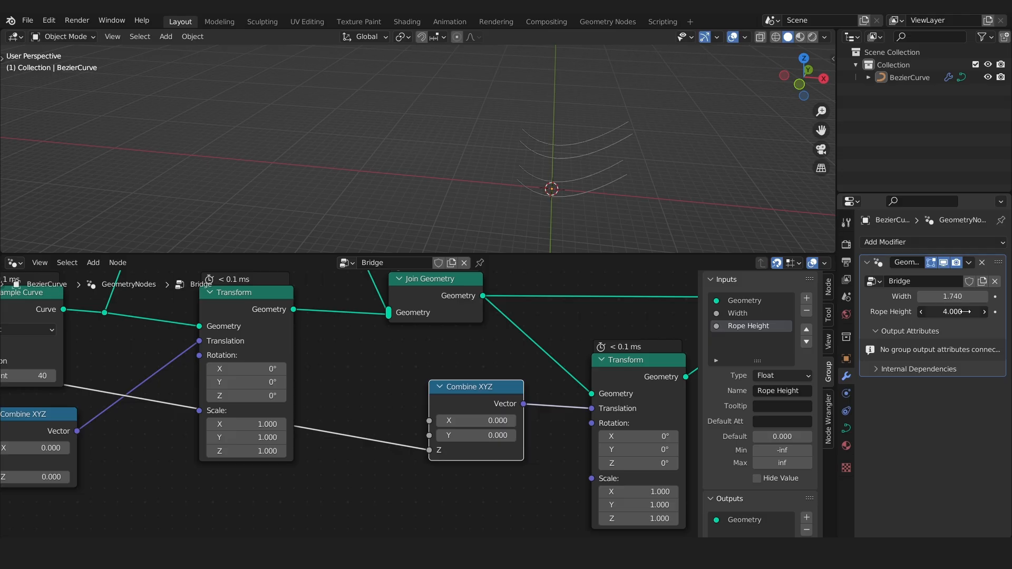
# - Maximize the node editor and line up Resample Curve, the upper Combine XYZ and the two Width Transform nodes in tidy columns
pyautogui.hotkey('ctrl', 'space')
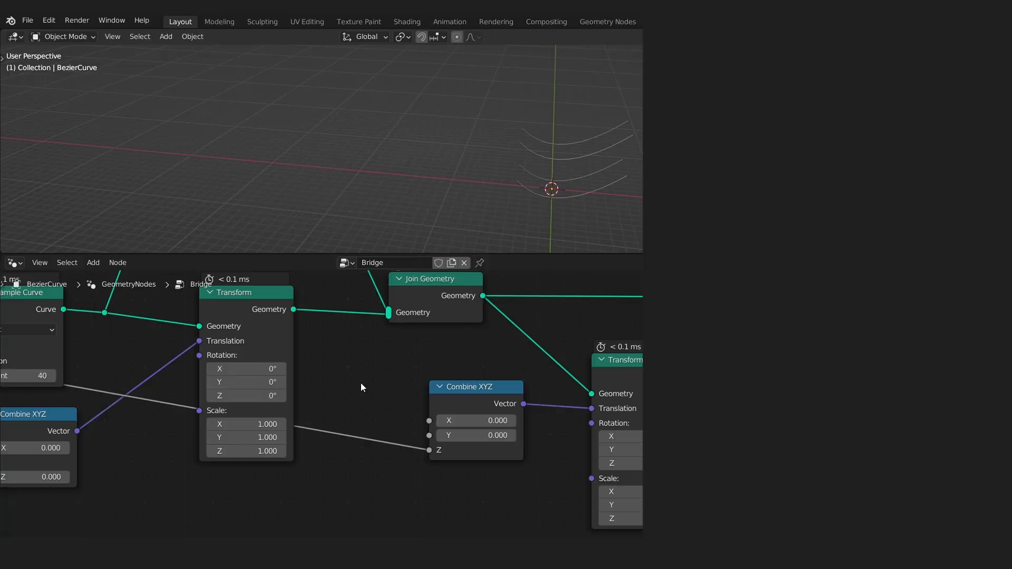
pyautogui.scroll(-6, 361, 387)
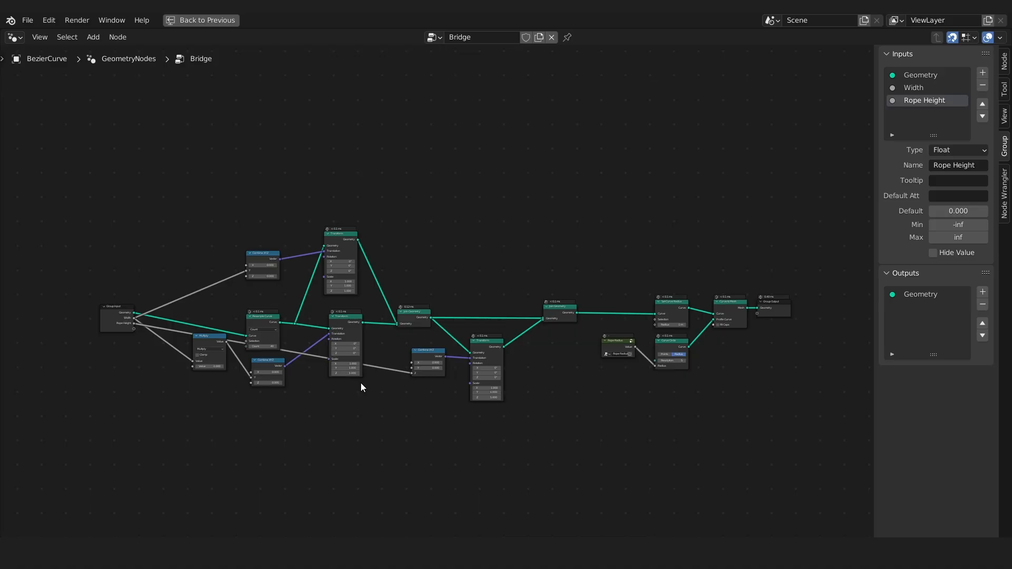
pyautogui.scroll(1, 361, 383)
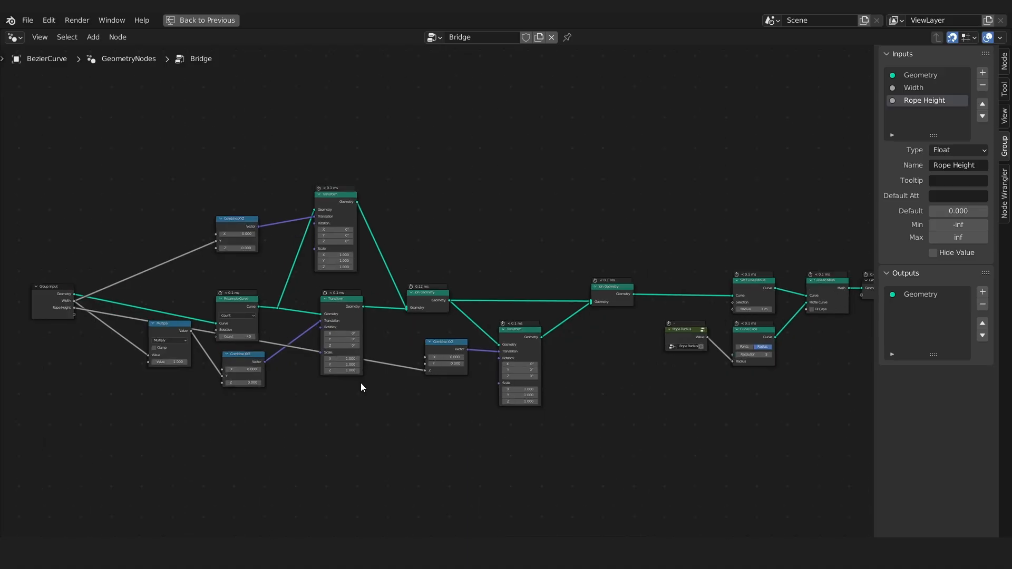
pyautogui.scroll(1, 264, 259)
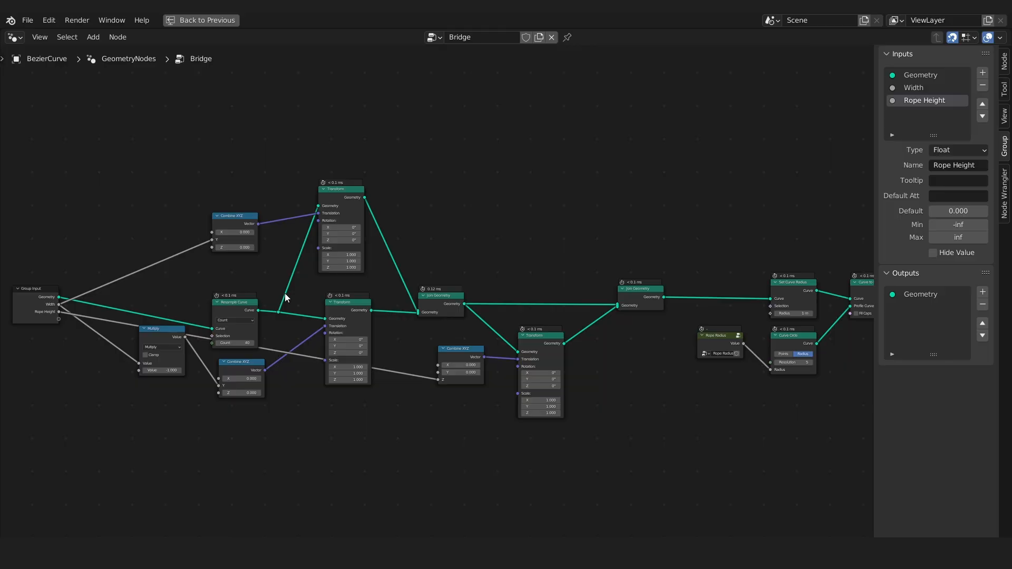
pyautogui.moveTo(252, 315); pyautogui.dragTo(222, 306)
pyautogui.scroll(1, 252, 287)
pyautogui.moveTo(371, 305); pyautogui.dragTo(360, 319)
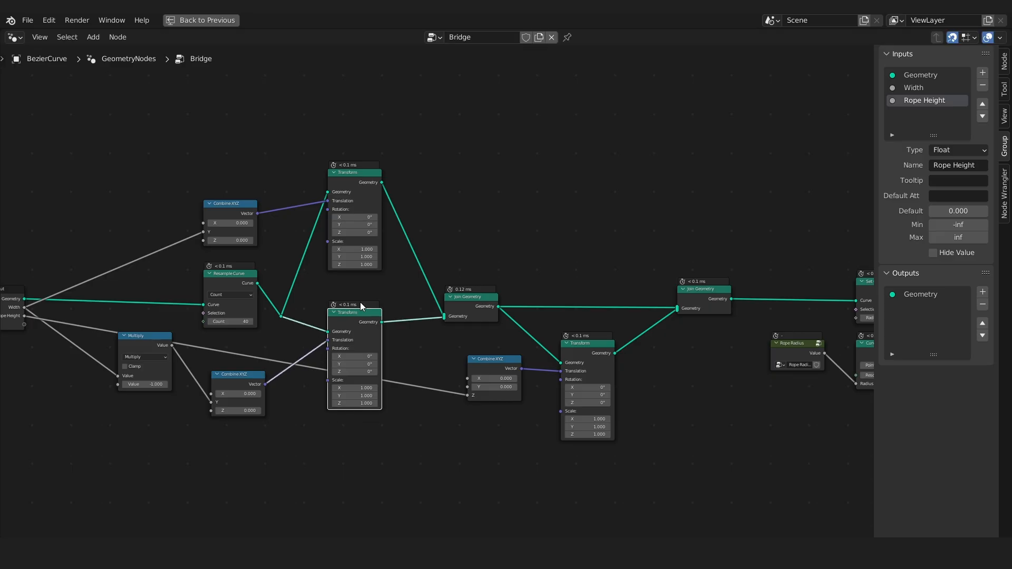
pyautogui.moveTo(367, 179); pyautogui.dragTo(374, 202)
pyautogui.moveTo(356, 319); pyautogui.dragTo(365, 335)
pyautogui.moveTo(357, 196); pyautogui.dragTo(357, 211)
pyautogui.moveTo(242, 273); pyautogui.dragTo(249, 305)
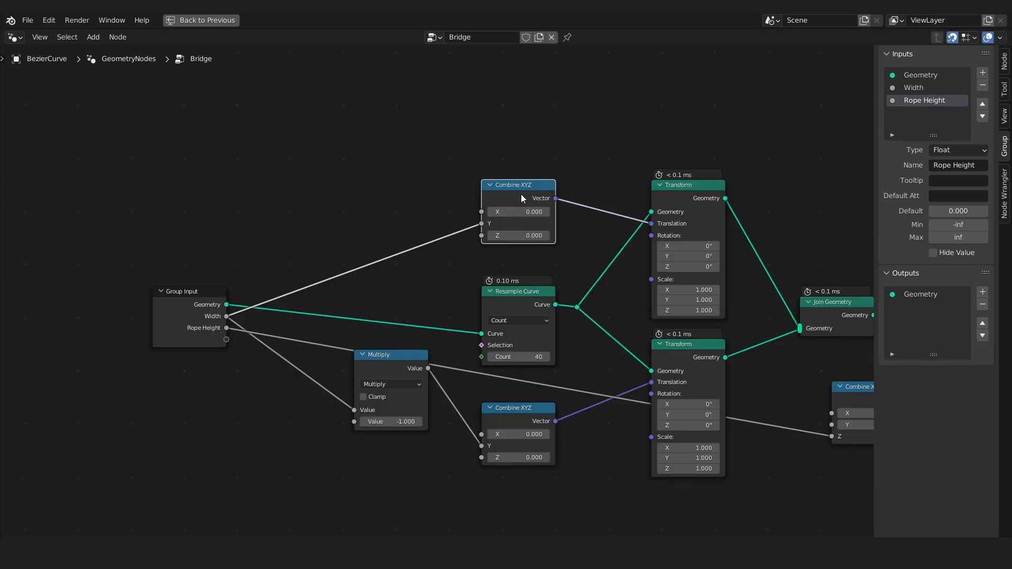
# - Insert a reroute joining both Width links, place it level with the Width output, and shift Resample Curve up
pyautogui.click(390, 367)
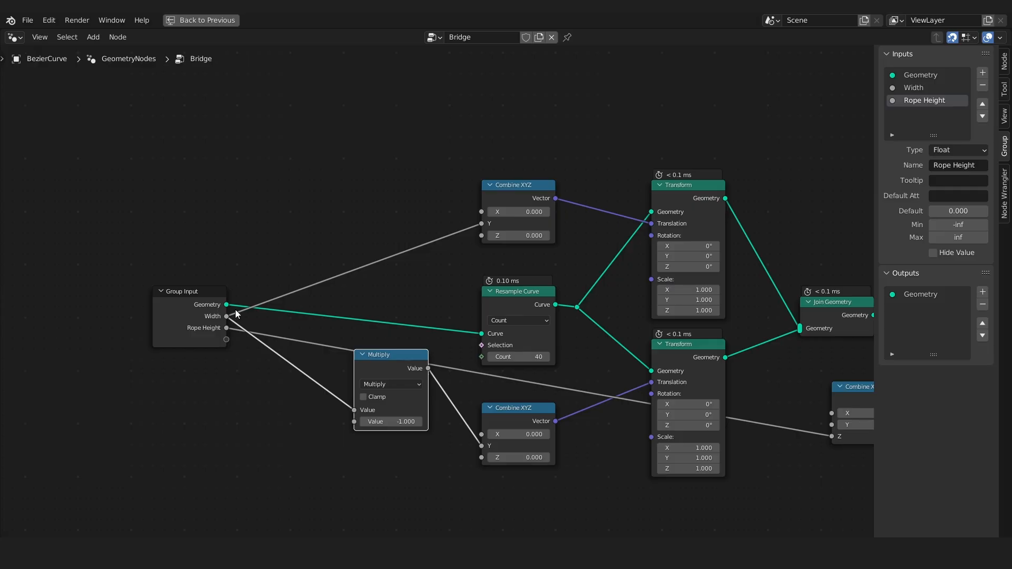
pyautogui.scroll(5, 235, 315)
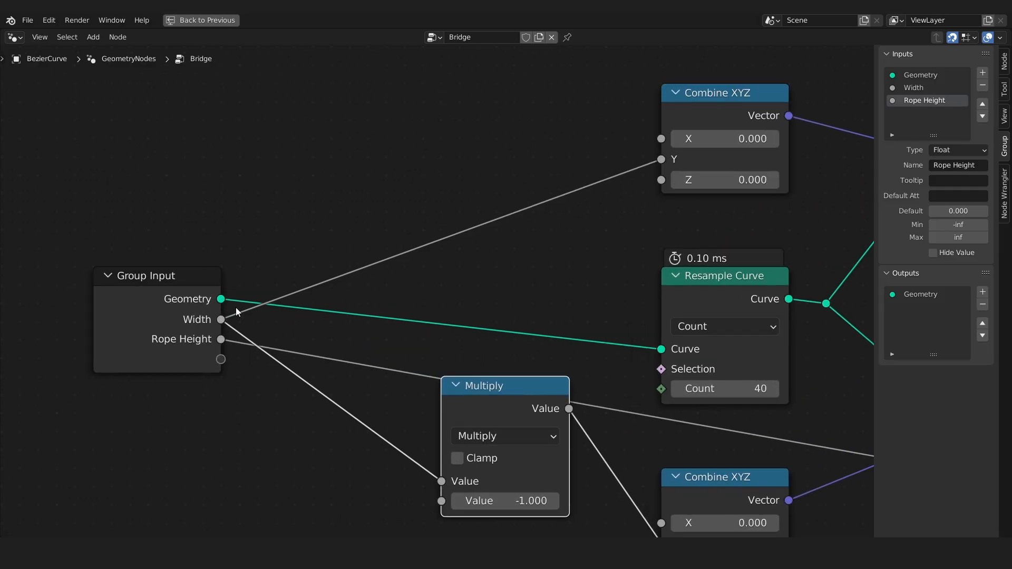
pyautogui.moveTo(240, 306)
pyautogui.keyDown('ctrl'); pyautogui.mouseDown(button='right')
pyautogui.moveTo(251, 318)
pyautogui.moveTo(240, 348)
pyautogui.mouseUp(button='right'); pyautogui.keyUp('ctrl')
pyautogui.moveTo(246, 327); pyautogui.dragTo(373, 326)
pyautogui.scroll(-4, 352, 300)
pyautogui.moveTo(652, 289); pyautogui.dragTo(632, 236)
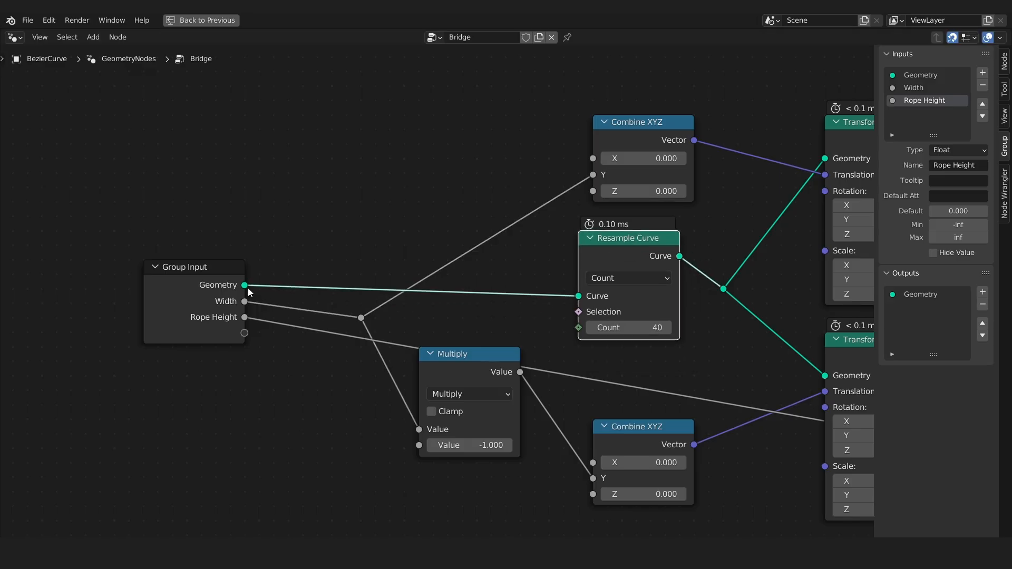
pyautogui.moveTo(361, 317); pyautogui.dragTo(390, 304)
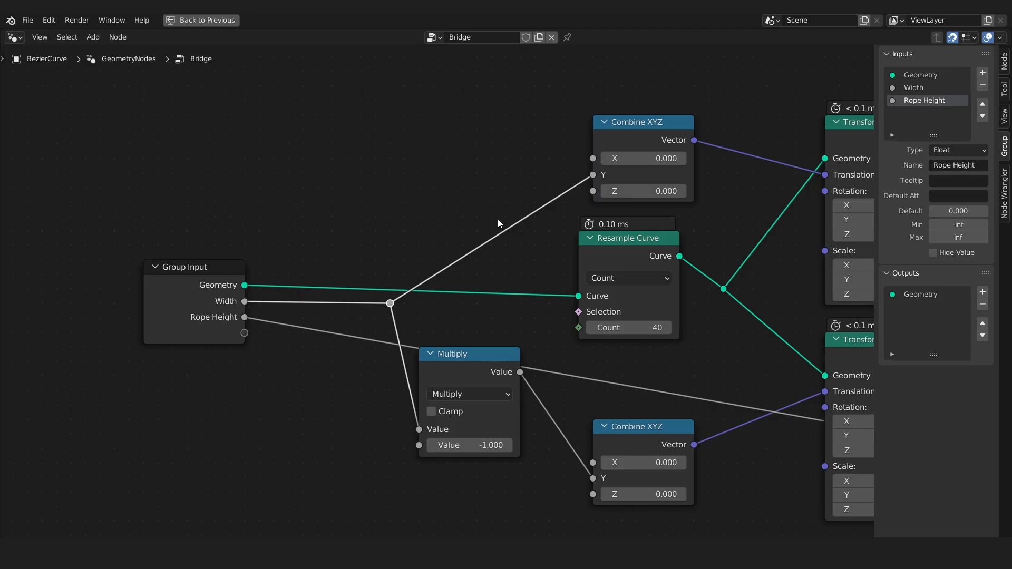
# - Add a reroute on the Width branch to the upper Combine XYZ's Y and align it directly above the first reroute
pyautogui.keyDown('shift'); pyautogui.moveTo(475, 205); pyautogui.dragTo(533, 278, button='right'); pyautogui.keyUp('shift')
pyautogui.moveTo(501, 239); pyautogui.dragTo(395, 187)
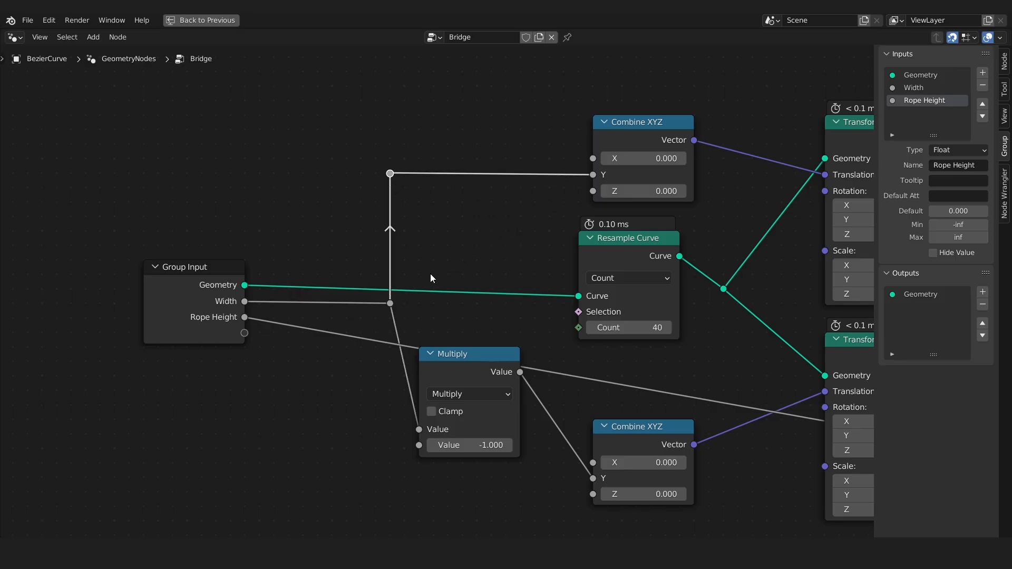
pyautogui.press('Home')
# - Move the lower Combine XYZ and Multiply nodes closer to their Transform, and add a reroute below the first one on Multiply's Width link
pyautogui.moveTo(608, 354); pyautogui.dragTo(684, 354)
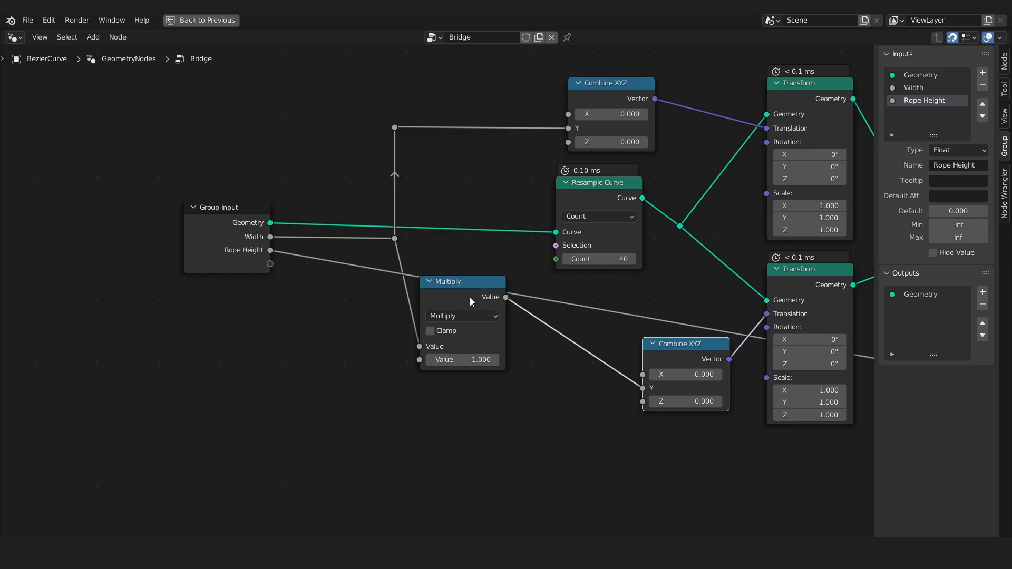
pyautogui.moveTo(481, 302); pyautogui.dragTo(592, 365)
pyautogui.click(592, 365)
pyautogui.keyDown('shift'); pyautogui.moveTo(510, 320); pyautogui.dragTo(377, 390, button='right'); pyautogui.keyUp('shift')
pyautogui.press('g')
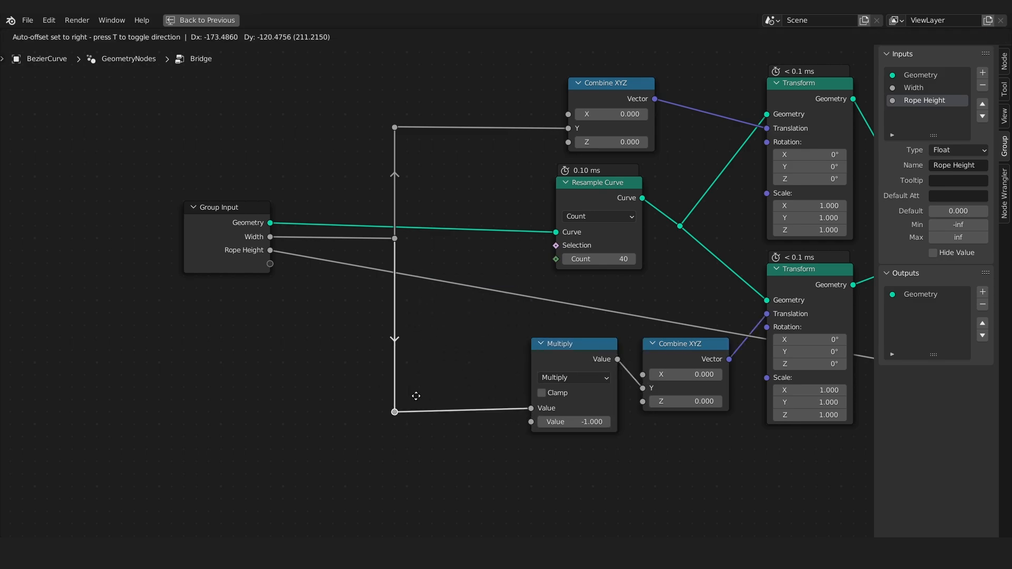
pyautogui.click(415, 399)
pyautogui.press('Home')
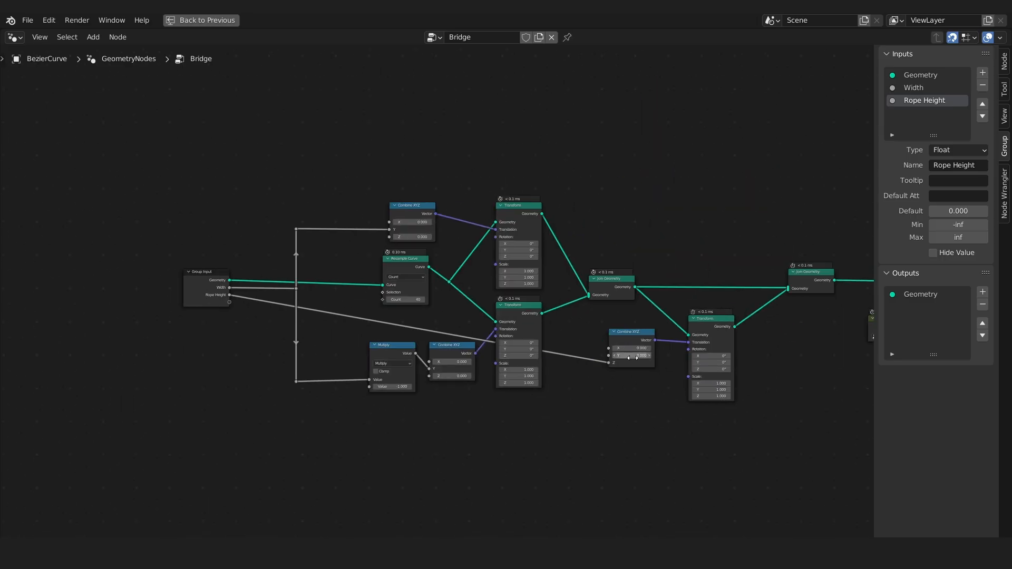
# - Insert a reroute on the Rope Height link just before the Width reroutes and place it level with the Rope Height output
pyautogui.scroll(2, 288, 324)
pyautogui.scroll(-1, 738, 393)
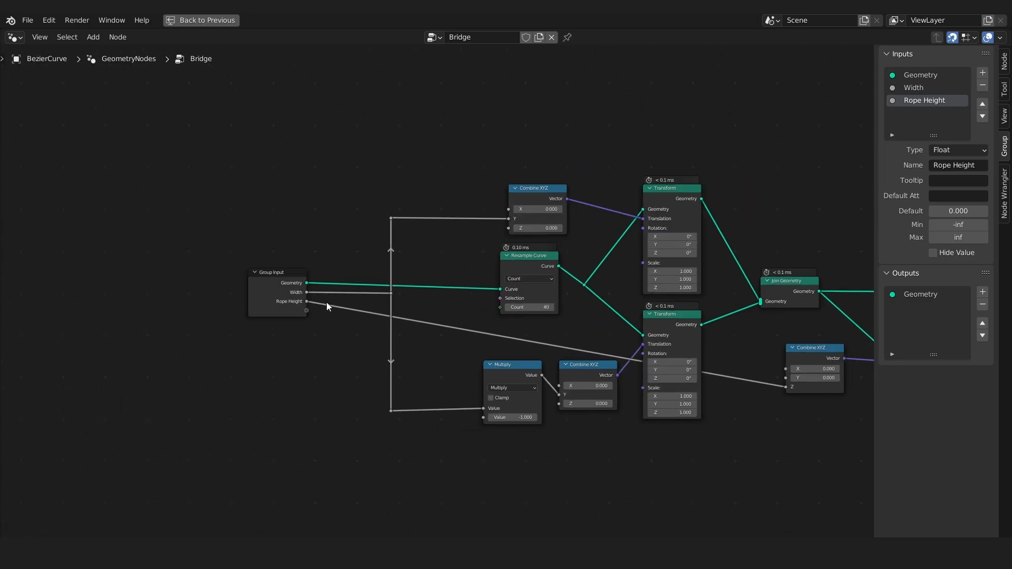
pyautogui.scroll(2, 381, 335)
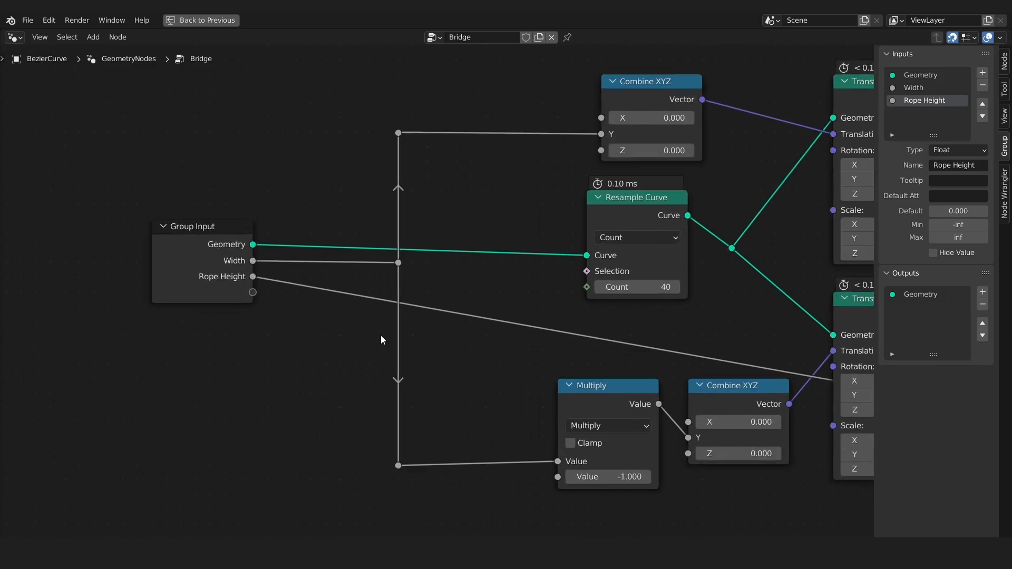
pyautogui.scroll(1, 381, 335)
pyautogui.keyDown('shift'); pyautogui.moveTo(373, 266); pyautogui.dragTo(356, 301, button='right'); pyautogui.keyUp('shift')
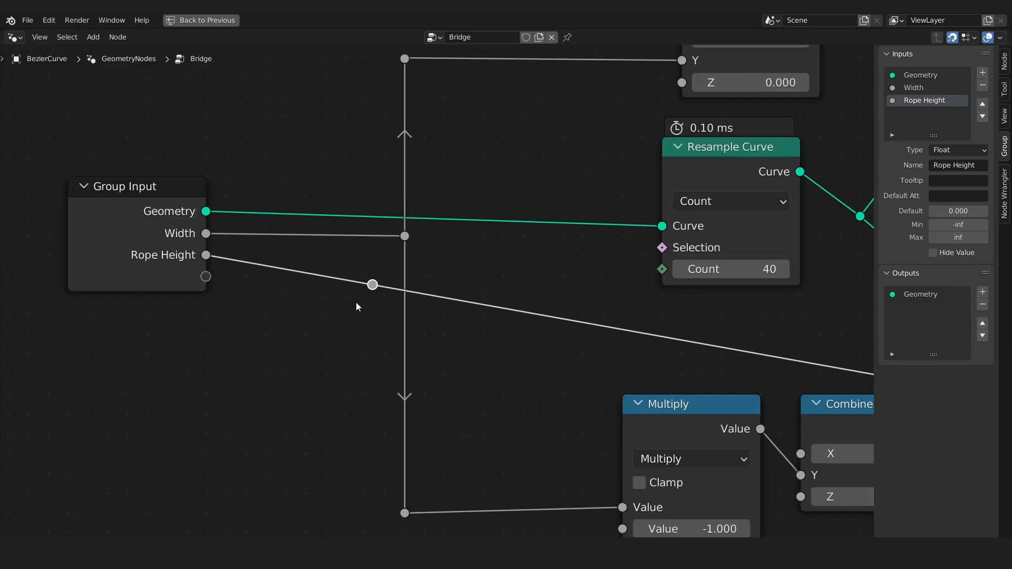
pyautogui.press('g')
pyautogui.click(375, 280)
# - Add a second reroute on the Rope Height link and place it directly below the first, lower than the Width branch's bottom reroute
pyautogui.scroll(-1, 574, 374)
pyautogui.moveTo(594, 384); pyautogui.dragTo(476, 324, button='middle')
pyautogui.keyDown('shift'); pyautogui.moveTo(467, 247); pyautogui.dragTo(421, 293, button='right'); pyautogui.keyUp('shift')
pyautogui.press('g')
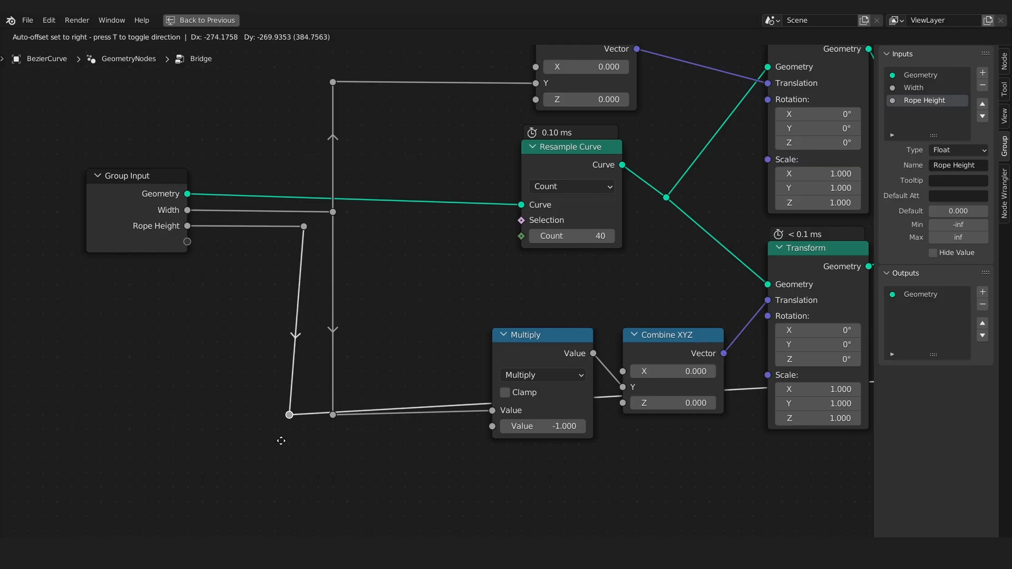
pyautogui.click(293, 471)
# - Add a third Rope Height reroute just before the right-hand Combine XYZ's Z input, level with the lower Rope Height reroute
pyautogui.scroll(-1, 347, 431)
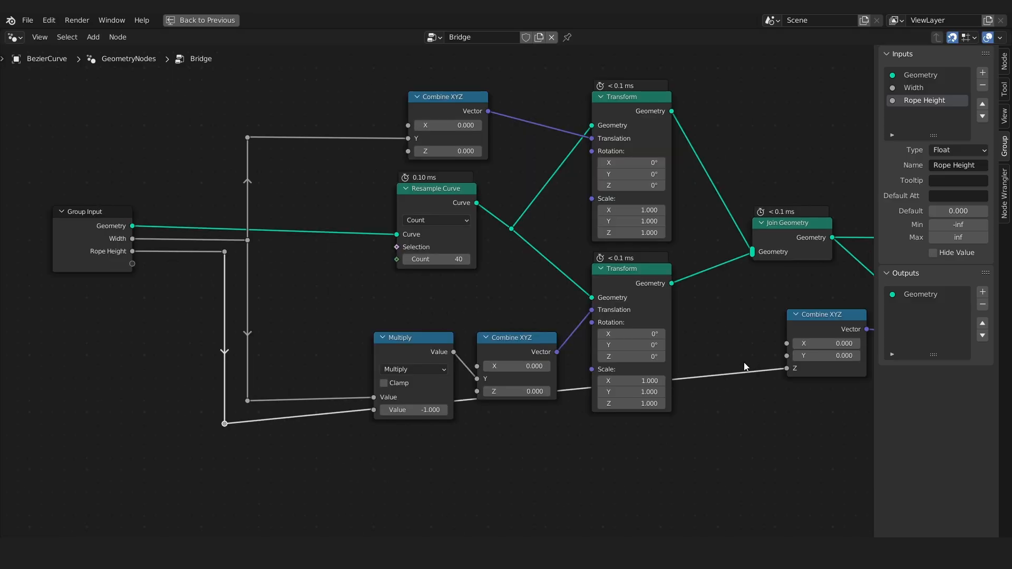
pyautogui.keyDown('shift'); pyautogui.moveTo(744, 366); pyautogui.dragTo(744, 376, button='right'); pyautogui.keyUp('shift')
pyautogui.press('g')
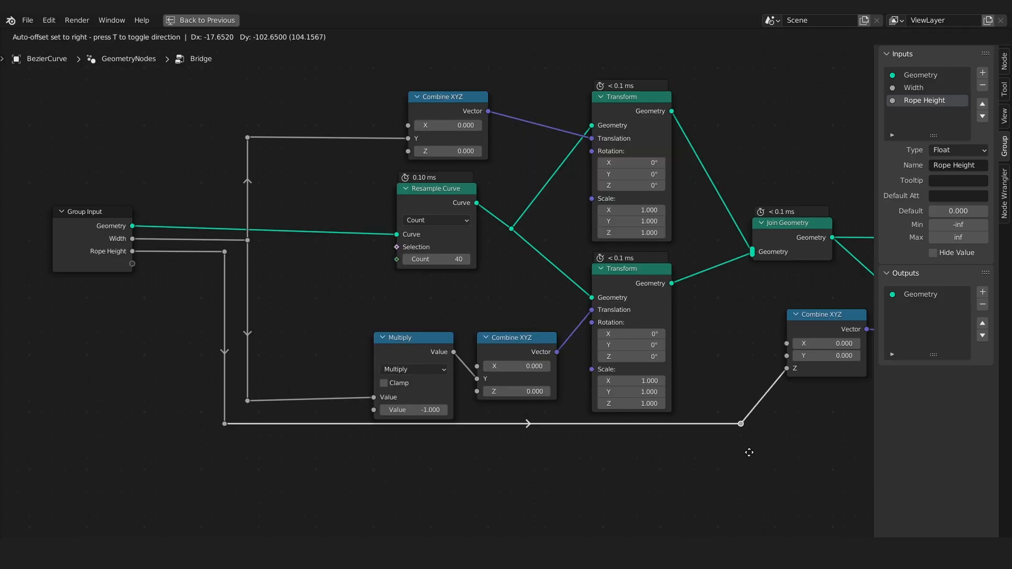
pyautogui.click(741, 450)
pyautogui.moveTo(741, 418); pyautogui.dragTo(698, 378, button='middle')
pyautogui.click(687, 384)
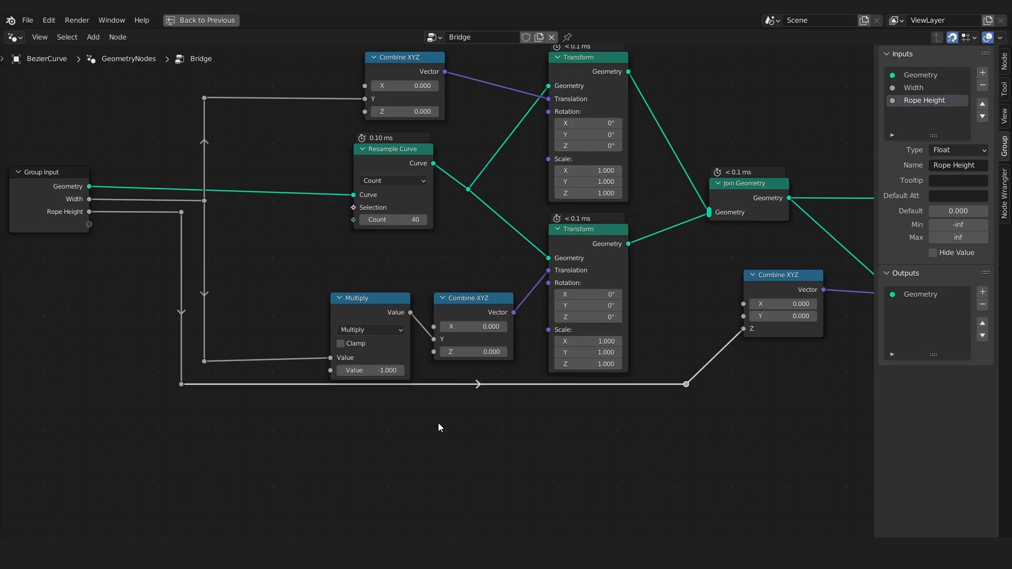
# - Move the two lower Rope Height reroutes down together along Y so their link runs clear beneath the Multiply node
pyautogui.keyDown('shift'); pyautogui.moveTo(128, 366); pyautogui.dragTo(206, 412); pyautogui.keyUp('shift')
pyautogui.press('g')
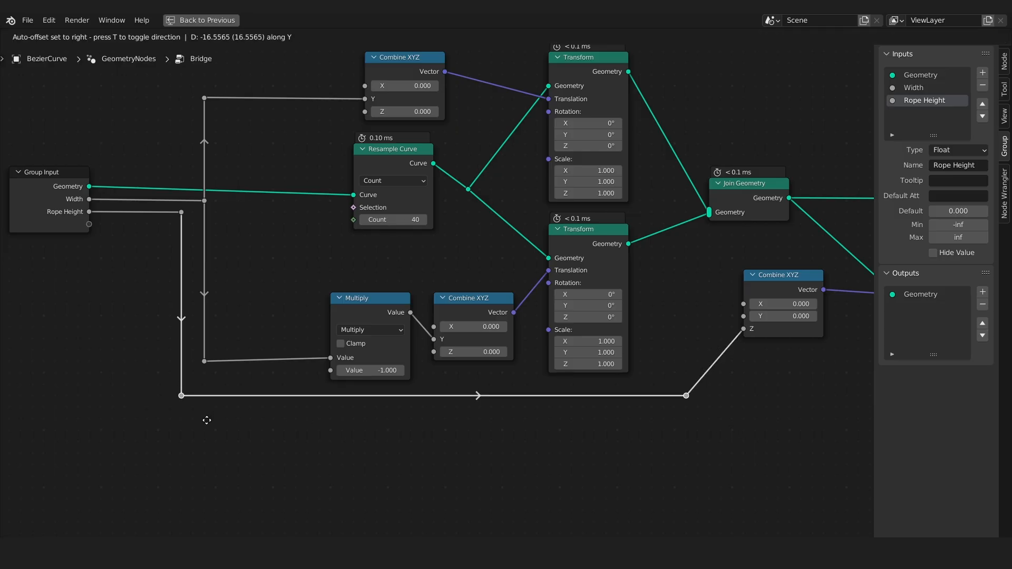
pyautogui.click(211, 424)
pyautogui.scroll(-2, 663, 434)
pyautogui.moveTo(663, 433); pyautogui.dragTo(506, 434, button='middle')
pyautogui.scroll(-2, 507, 434)
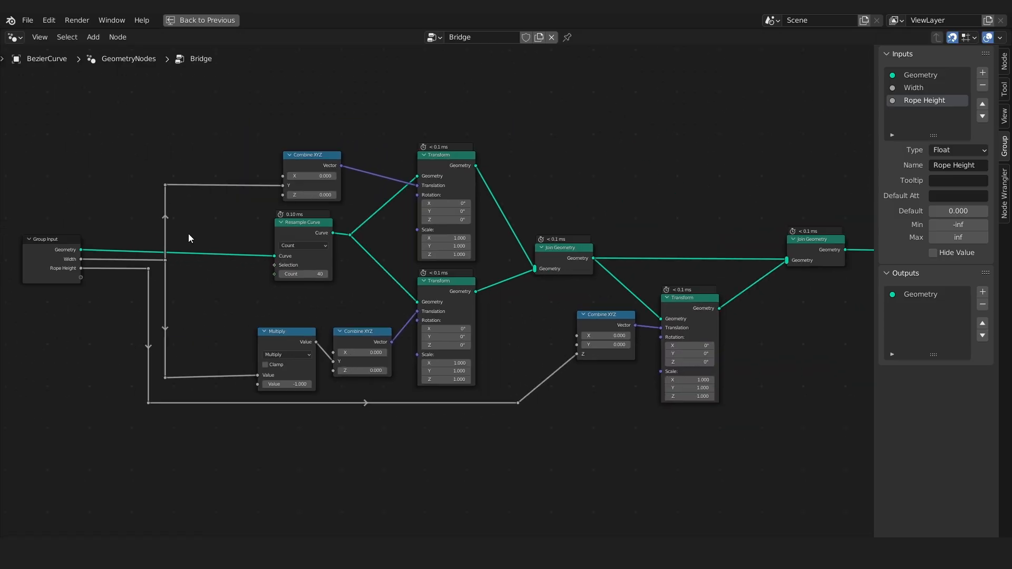
pyautogui.moveTo(622, 407); pyautogui.dragTo(468, 397, button='middle')
pyautogui.scroll(-3, 468, 398)
pyautogui.scroll(-2, 468, 397)
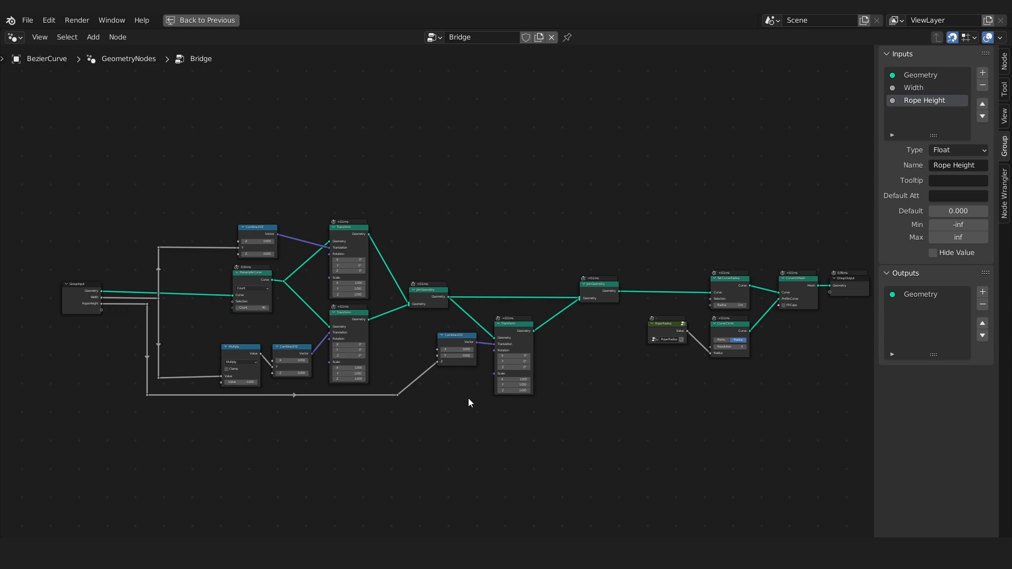